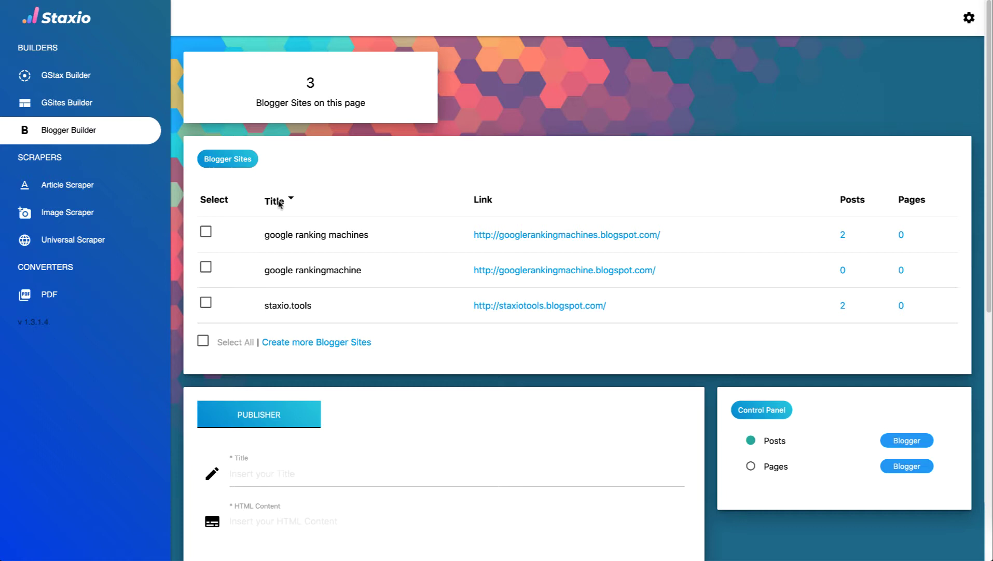
Re-sort the Blogger Sites table by Title until staxio.tools is listed first.
{"action": "left_click", "coordinate": [279, 201]}
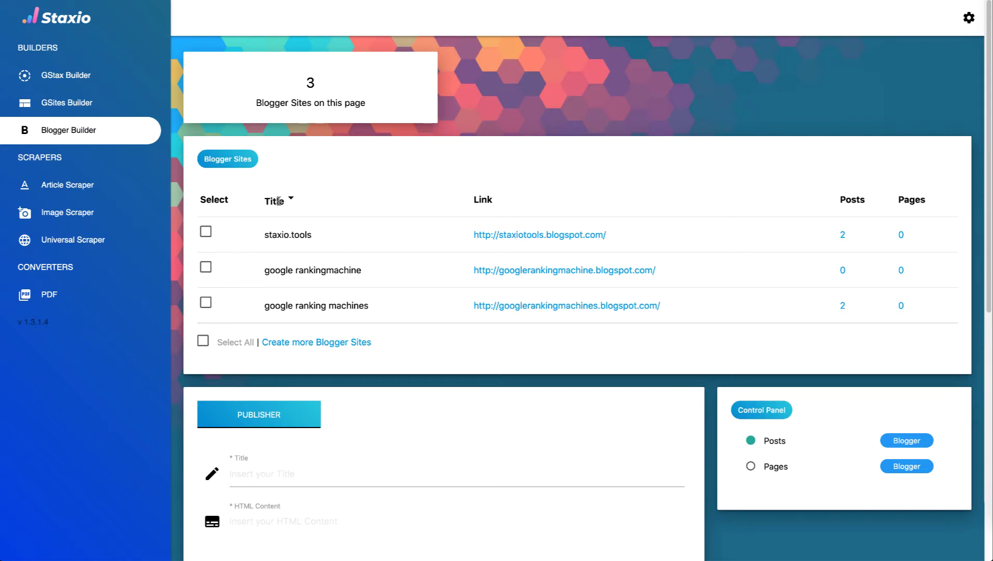
{"action": "left_click", "coordinate": [279, 201]}
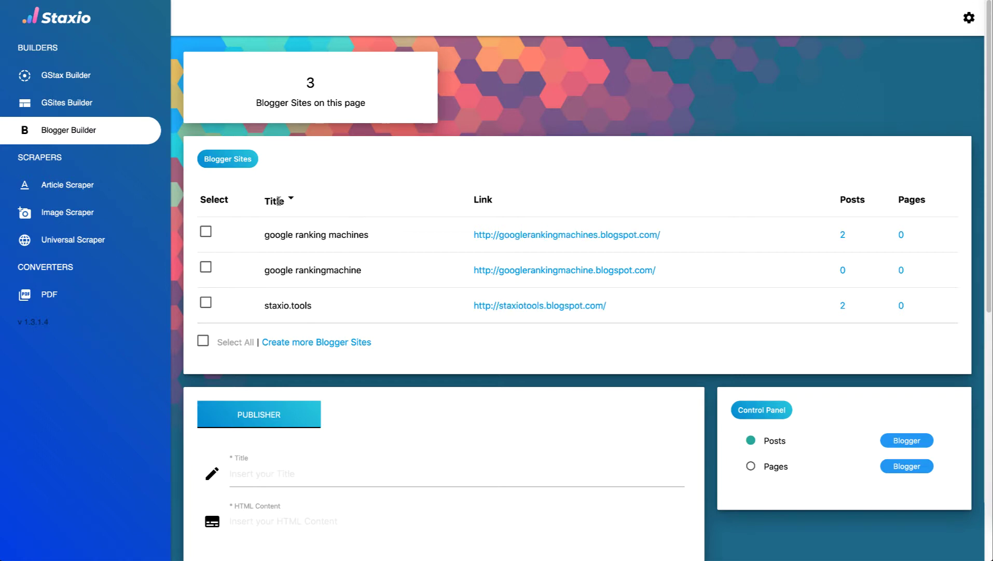
{"action": "left_click", "coordinate": [279, 201]}
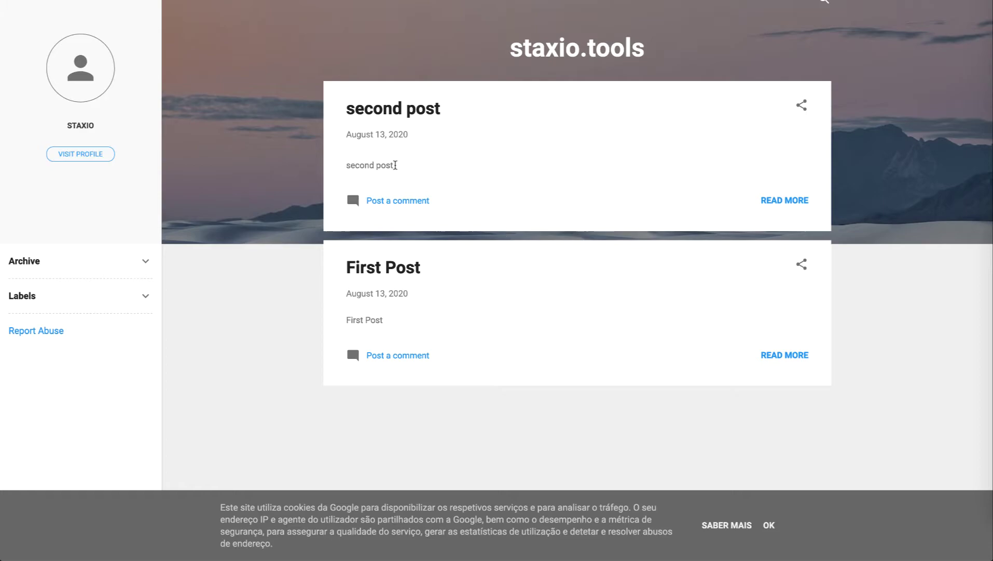
{"action": "key", "text": "alt+Tab"}
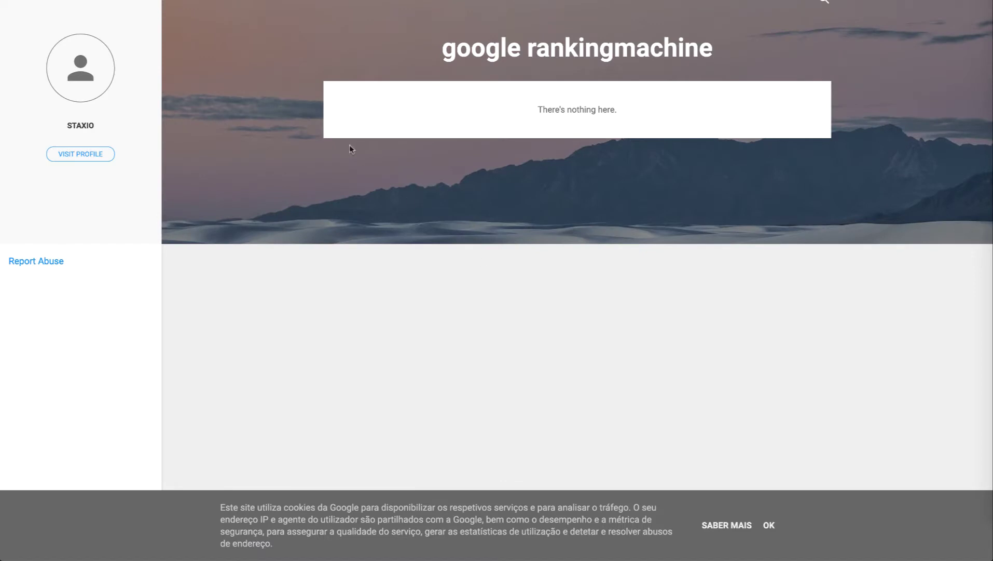
{"action": "key", "text": "ctrl+w"}
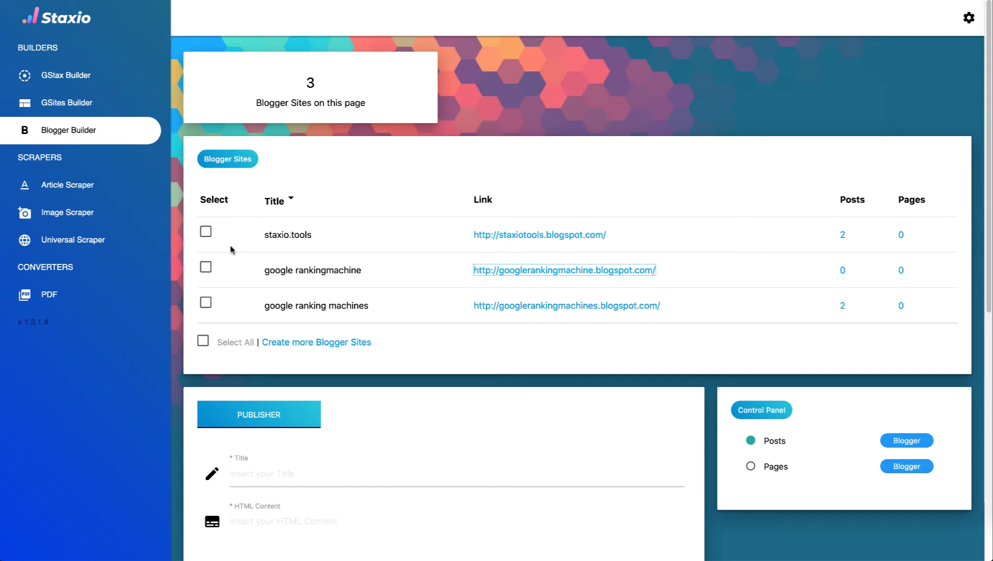
Check staxio.tools and google ranking machines, then use Select All so all three blogs are ticked.
{"action": "left_click", "coordinate": [206, 233]}
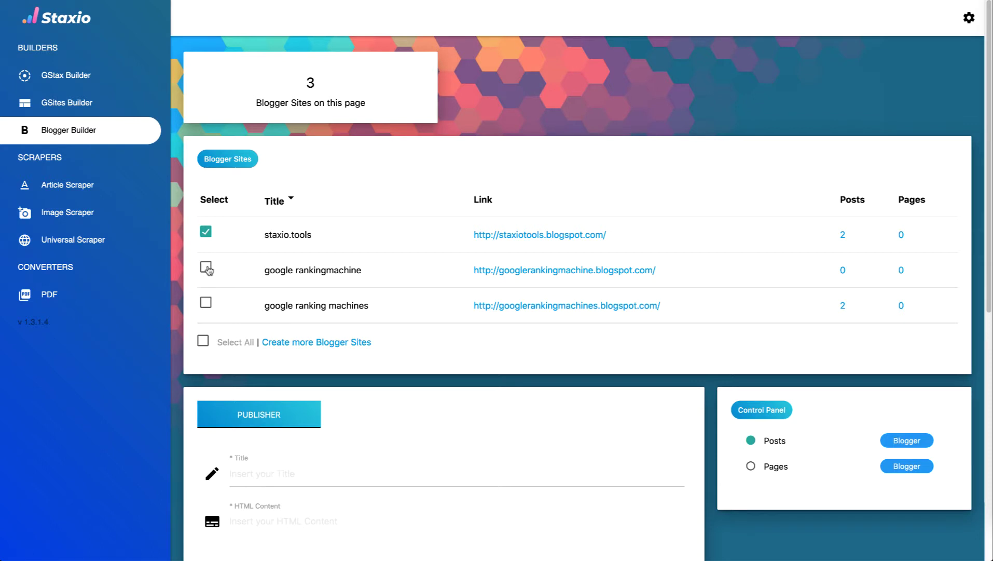
{"action": "left_click", "coordinate": [206, 302]}
{"action": "left_click", "coordinate": [225, 344]}
{"action": "left_click", "coordinate": [225, 345]}
{"action": "left_click", "coordinate": [225, 345]}
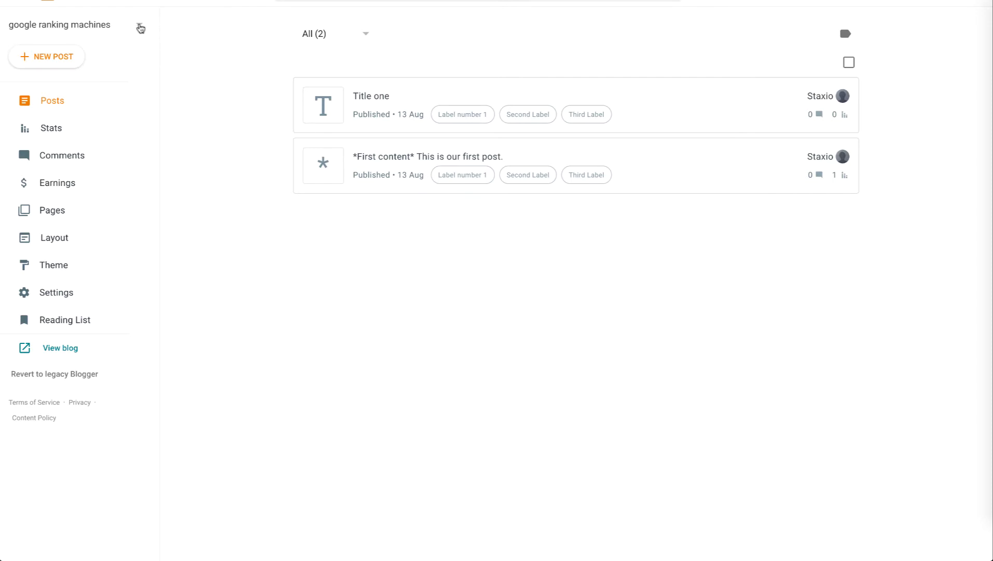
Start a new Blogger blog titled 'seo ranking machine' and copy the title.
{"action": "left_click", "coordinate": [140, 27]}
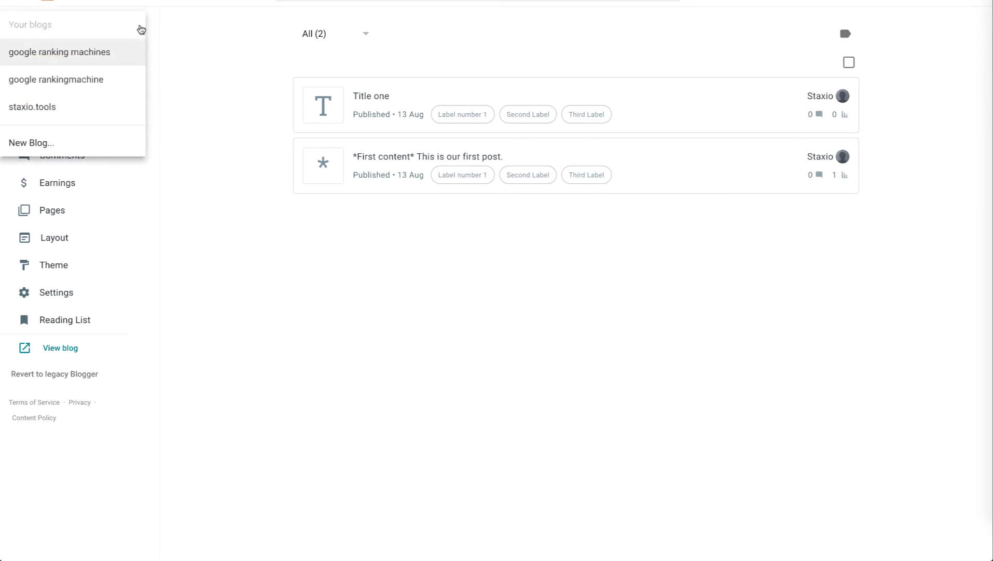
{"action": "left_click", "coordinate": [91, 145]}
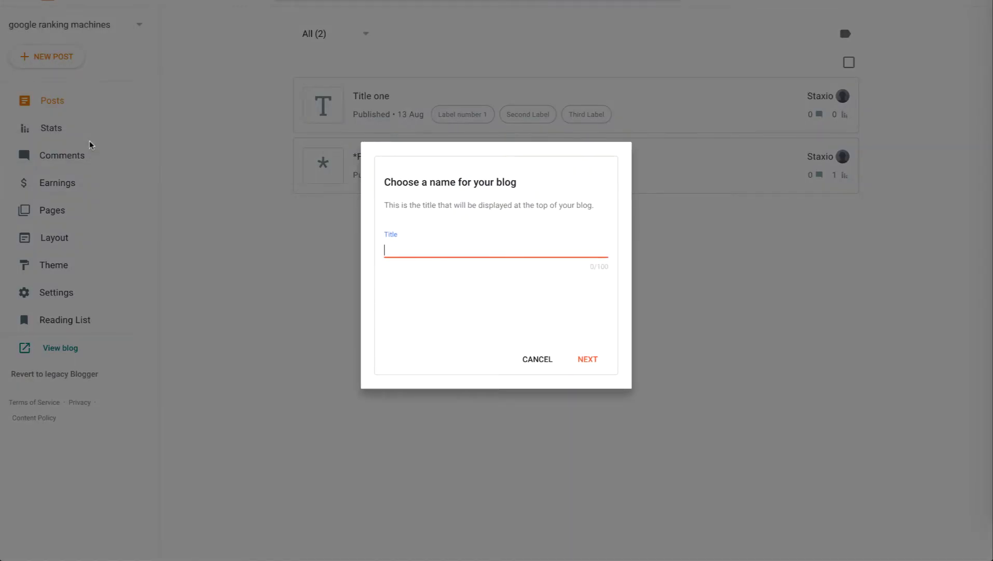
{"action": "type", "text": "seorankingmachine"}
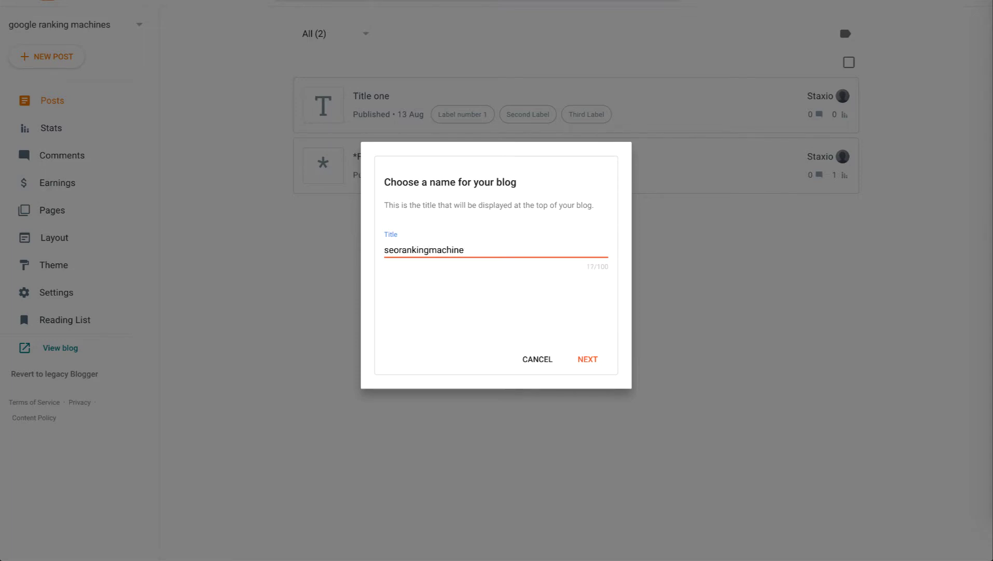
{"action": "left_click", "coordinate": [452, 250]}
{"action": "key", "text": "Left"}
{"action": "key", "text": "Left"}
{"action": "key", "text": "Left"}
{"action": "key", "text": "Left"}
{"action": "key", "text": "Left"}
{"action": "key", "text": "Left"}
{"action": "key", "text": "Left"}
{"action": "key", "text": "Left"}
{"action": "key", "text": "Left"}
{"action": "key", "text": "Left"}
{"action": "key", "text": "Left"}
{"action": "key", "text": "Right"}
{"action": "key", "text": "Right"}
{"action": "key", "text": "Right"}
{"action": "key", "text": "Right"}
{"action": "key", "text": "Right"}
{"action": "key", "text": "Right"}
{"action": "key", "text": "Right"}
{"action": "key", "text": "ctrl+a"}
{"action": "key", "text": "ctrl+c"}
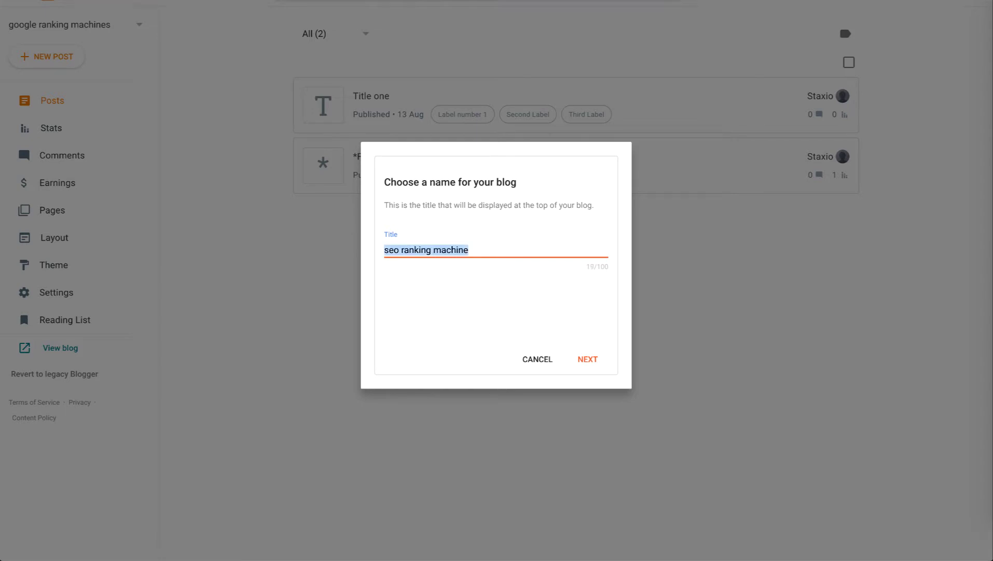
Give the new blog the address seorankingmachine.blogspot.com and save it.
{"action": "left_click", "coordinate": [588, 359]}
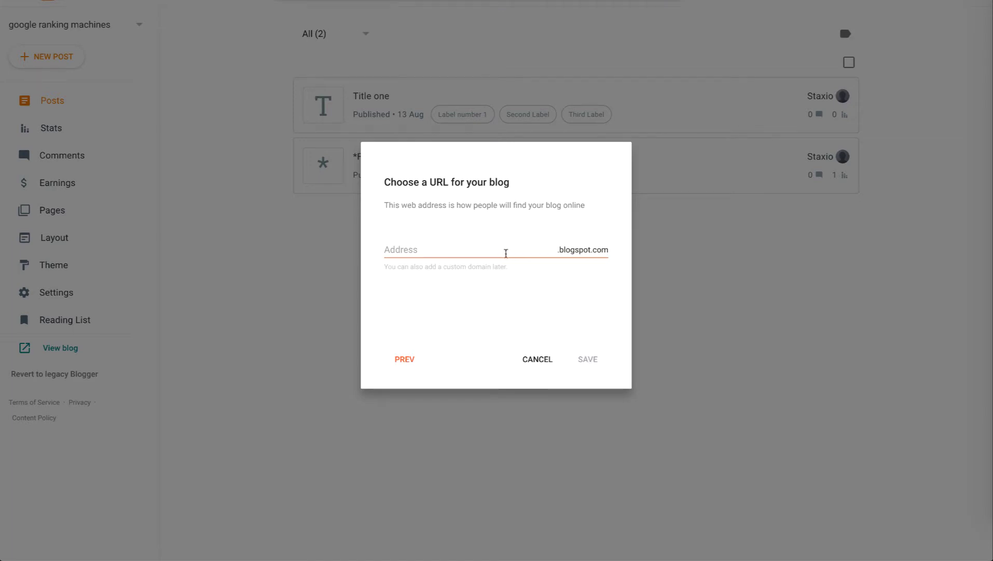
{"action": "left_click", "coordinate": [507, 250]}
{"action": "key", "text": "ctrl+v"}
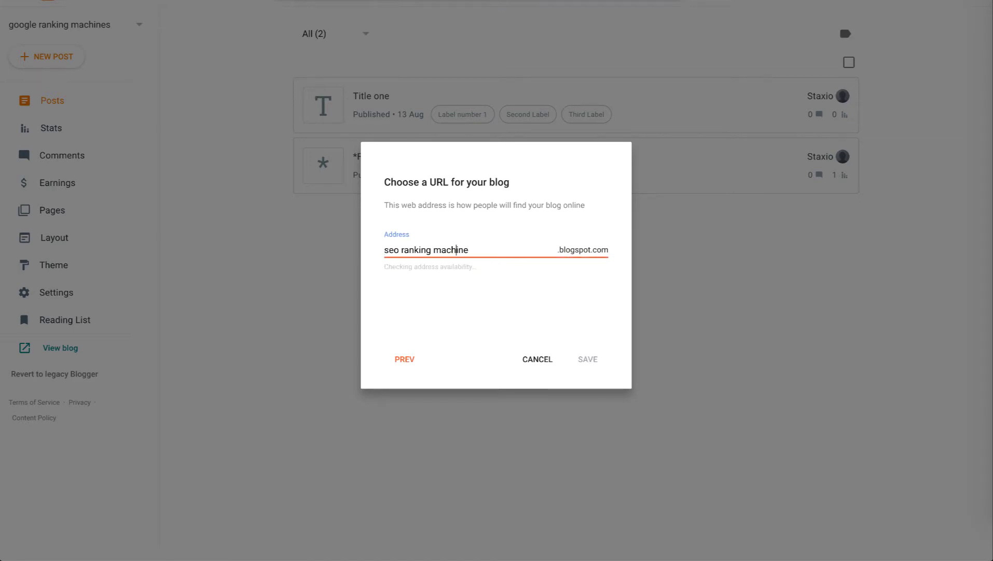
{"action": "left_click", "coordinate": [432, 249]}
{"action": "key", "text": "BackSpace"}
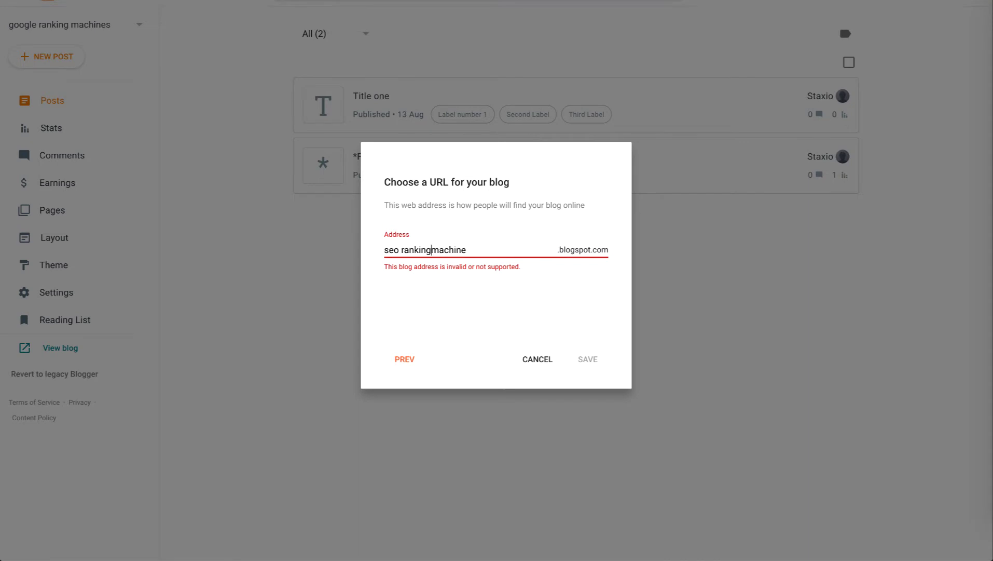
{"action": "left_click", "coordinate": [401, 250]}
{"action": "key", "text": "BackSpace"}
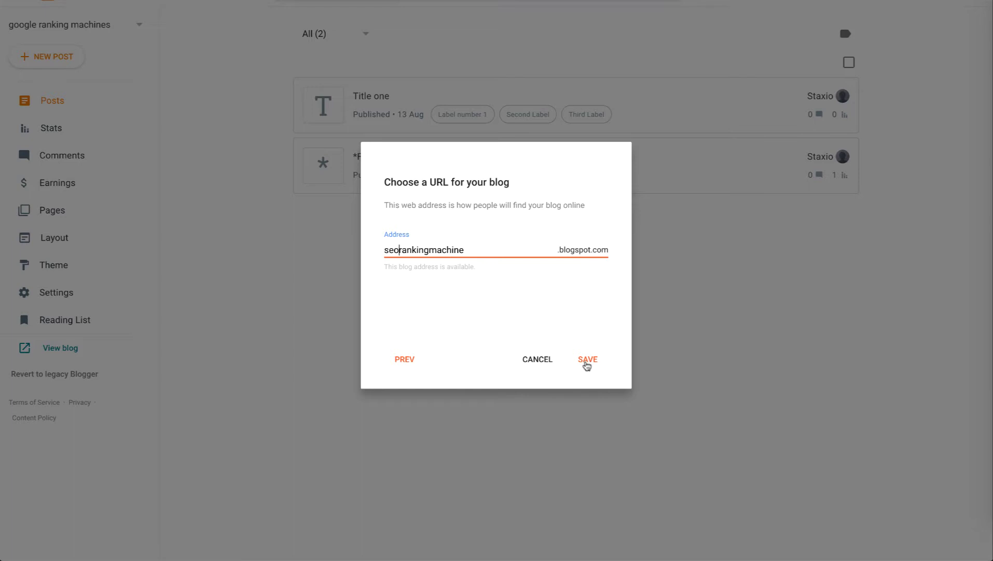
{"action": "left_click", "coordinate": [587, 363]}
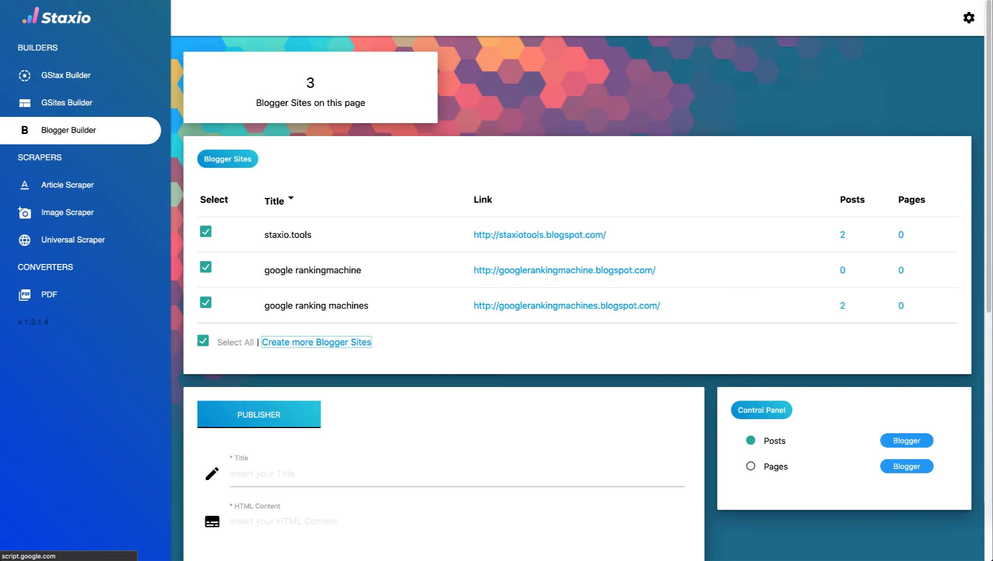
Reload Staxio to list the new blog, check seorankingmachine.blogspot.com, then return to Staxio.
{"action": "key", "text": "ctrl+r"}
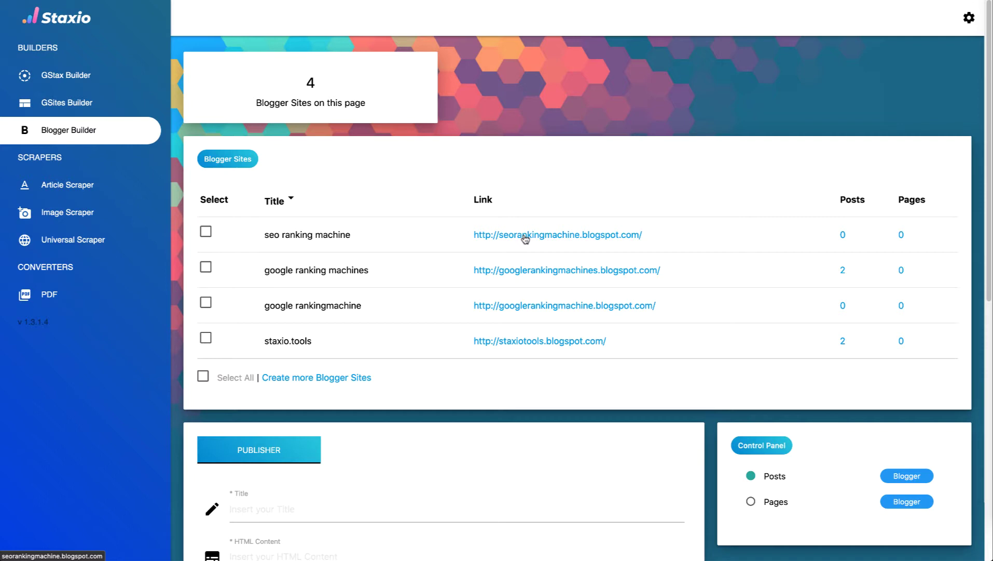
{"action": "left_click", "coordinate": [525, 238]}
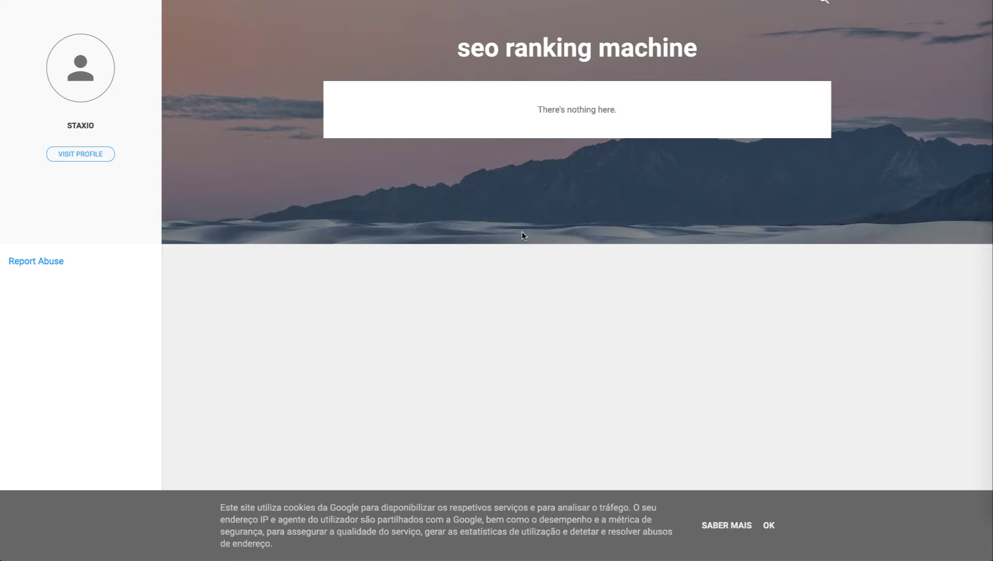
{"action": "key", "text": "alt+Tab"}
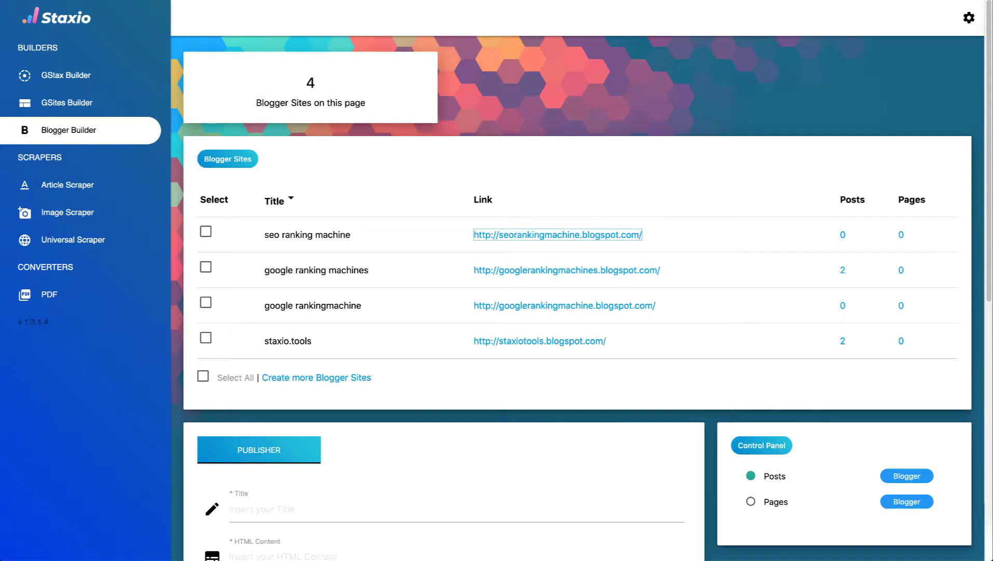
Target the seo ranking machine blog and title the post 'First Title'.
{"action": "left_click", "coordinate": [205, 234]}
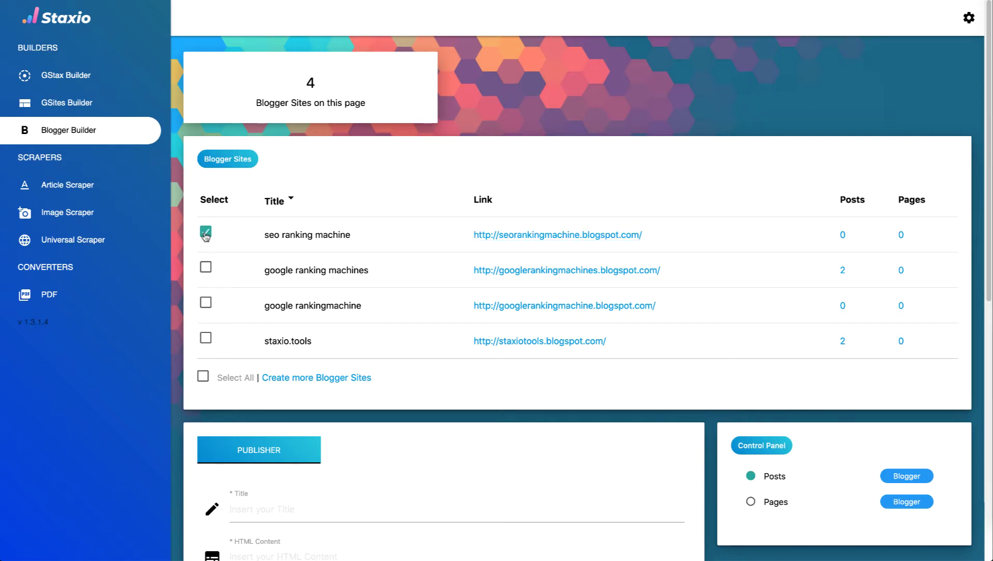
{"action": "scroll", "coordinate": [206, 236], "scroll_direction": "down", "scroll_amount": 5}
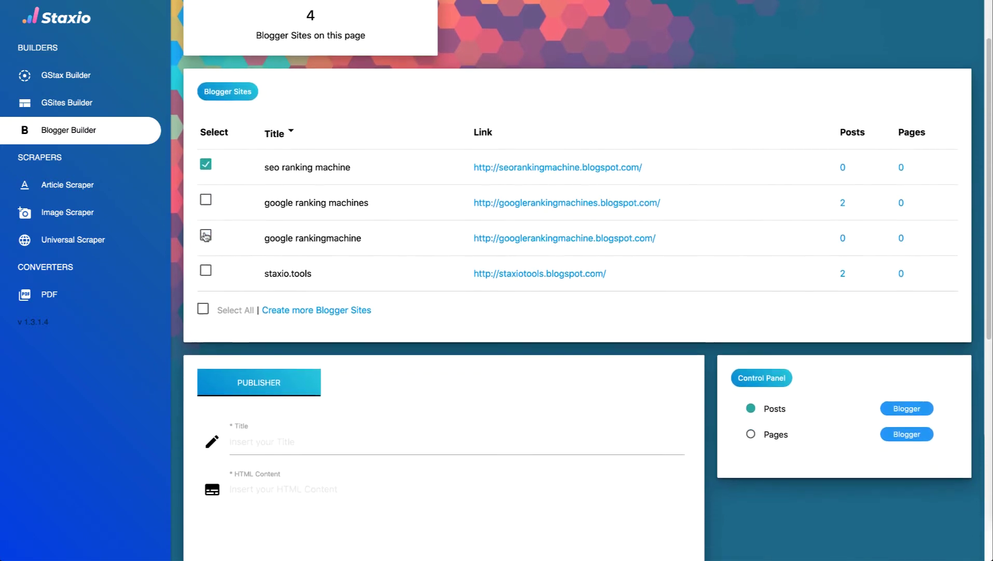
{"action": "scroll", "coordinate": [206, 236], "scroll_direction": "down", "scroll_amount": 3}
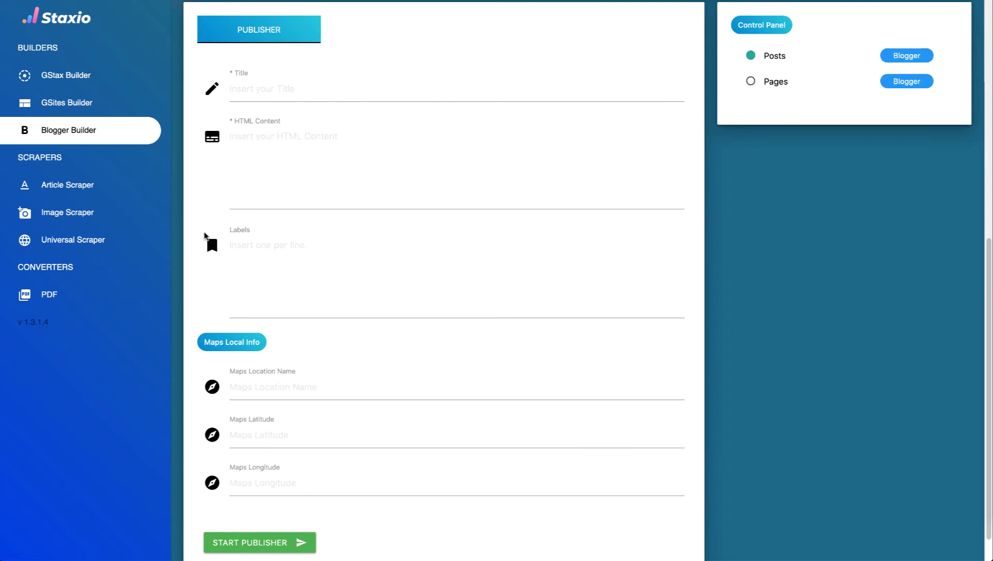
{"action": "left_click", "coordinate": [269, 96]}
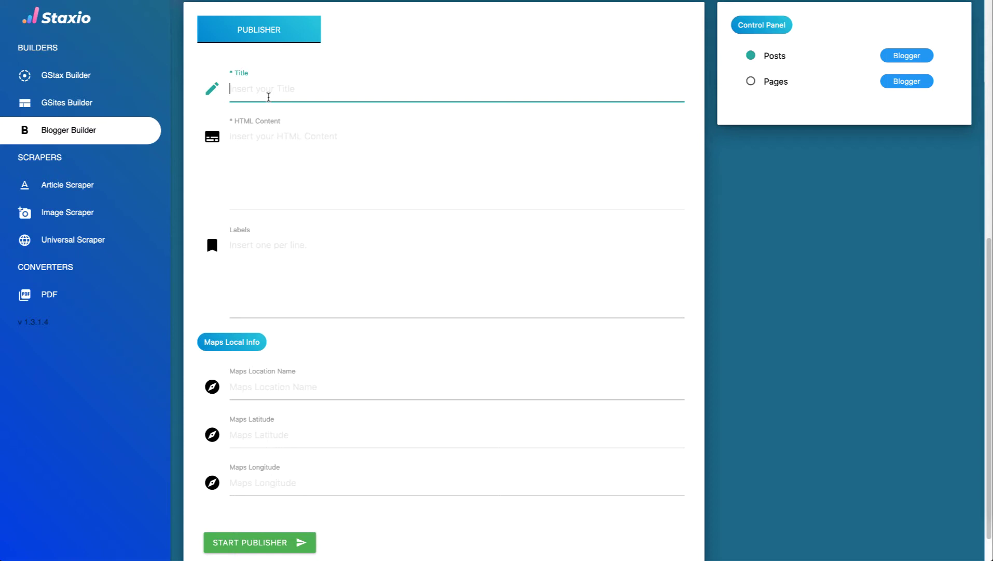
{"action": "type", "text": "First Title"}
Enter content '<b>First HTML Content</b>' and 'This is the content.', plus labels Label number 1, Second Label, Third label.
{"action": "key", "text": "Tab"}
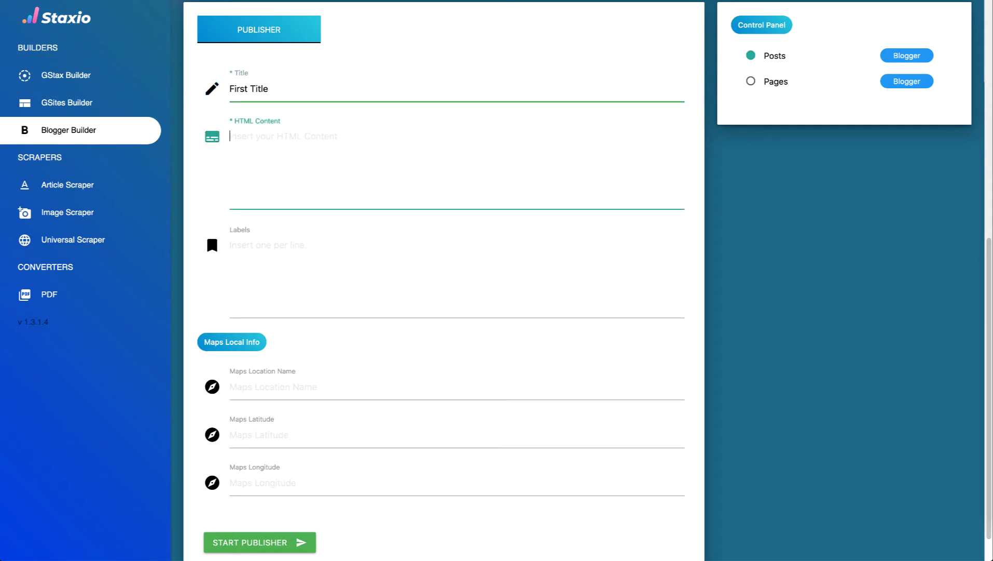
{"action": "type", "text": "<b>First HTML Cont"}
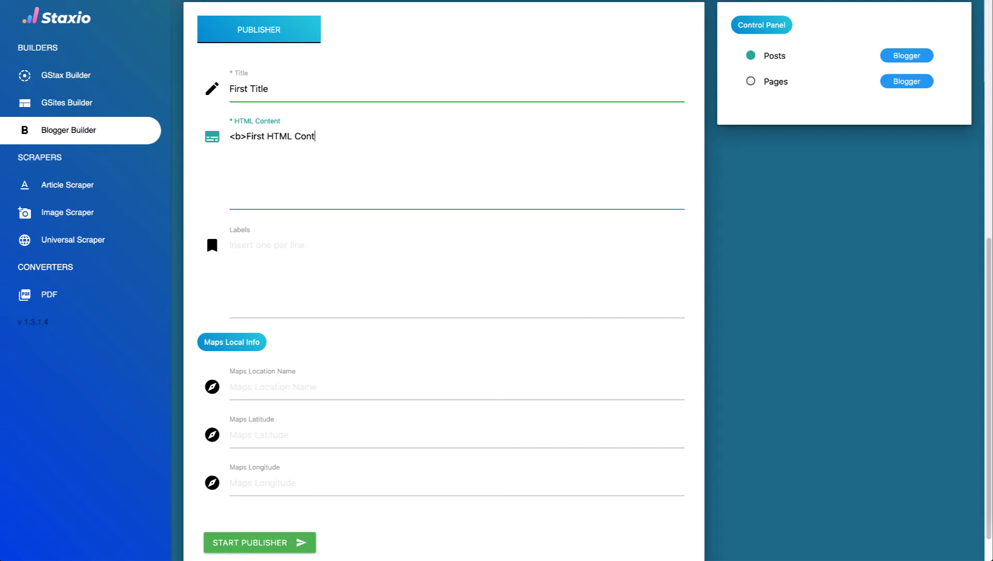
{"action": "type", "text": "ent</b>"}
{"action": "key", "text": "Return"}
{"action": "type", "text": "This is the co"}
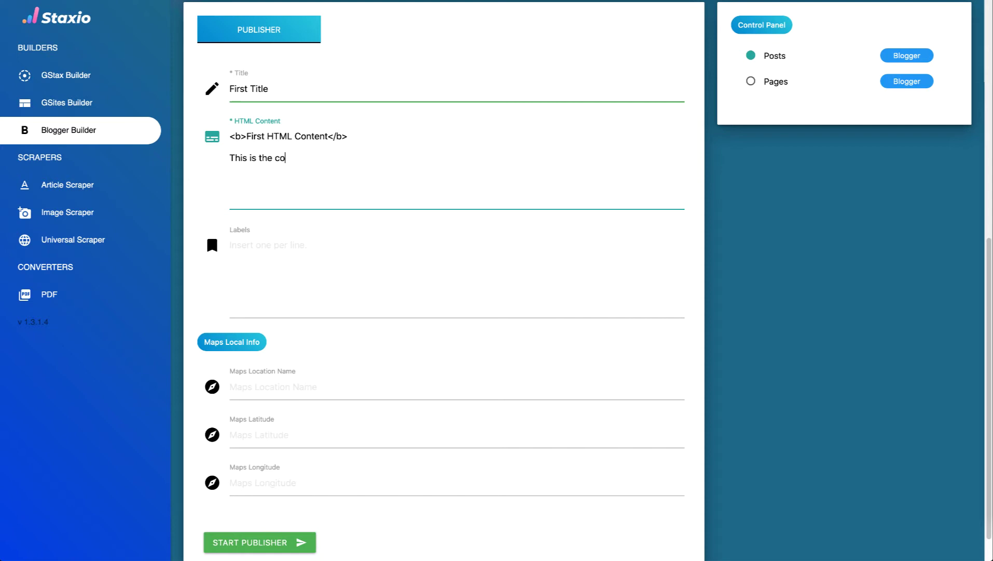
{"action": "type", "text": "ntent."}
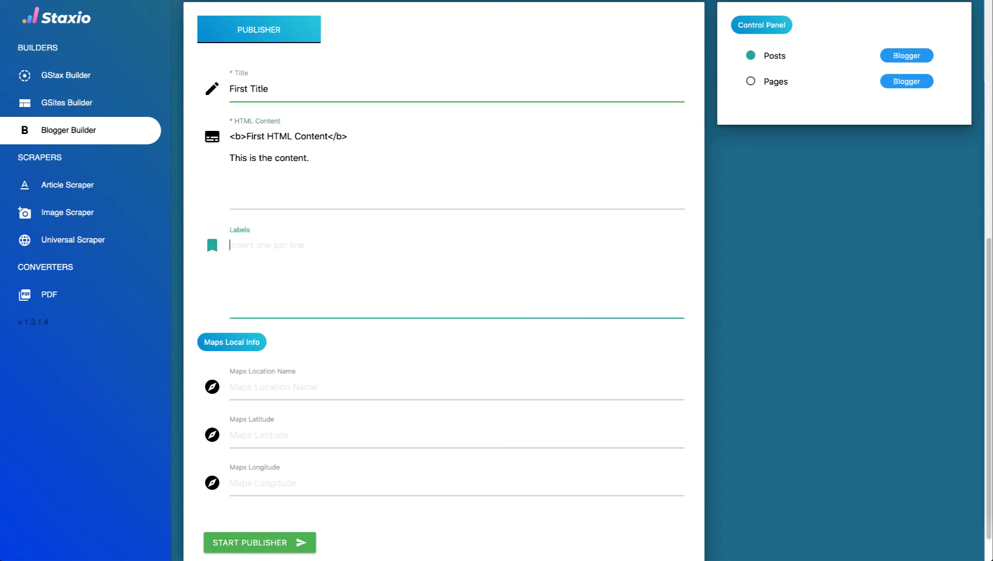
{"action": "type", "text": "Label number 1"}
{"action": "key", "text": "Return"}
{"action": "type", "text": "Second Lab"}
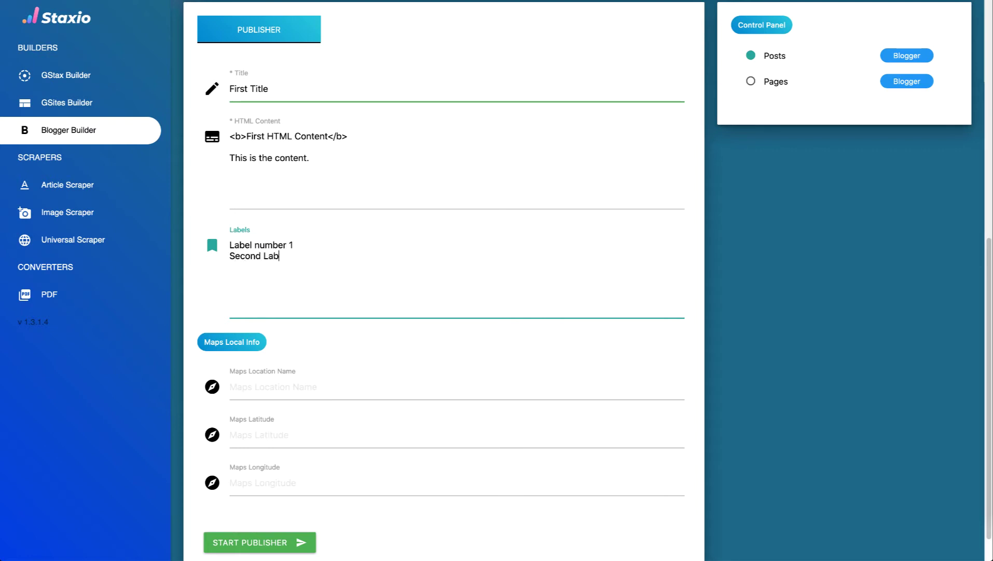
{"action": "type", "text": "el "}
{"action": "type", "text": "Third "}
{"action": "type", "text": "label"}
{"action": "scroll", "coordinate": [302, 208], "scroll_direction": "down", "scroll_amount": 1}
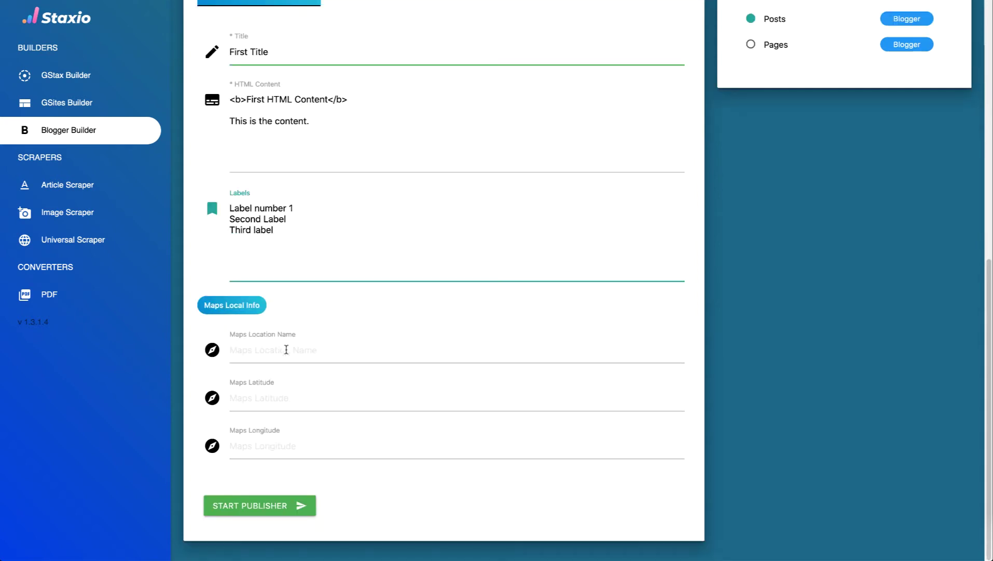
Set the map location to Madrid at 40.4381311, -3.8196206 and publish the post.
{"action": "left_click", "coordinate": [286, 350]}
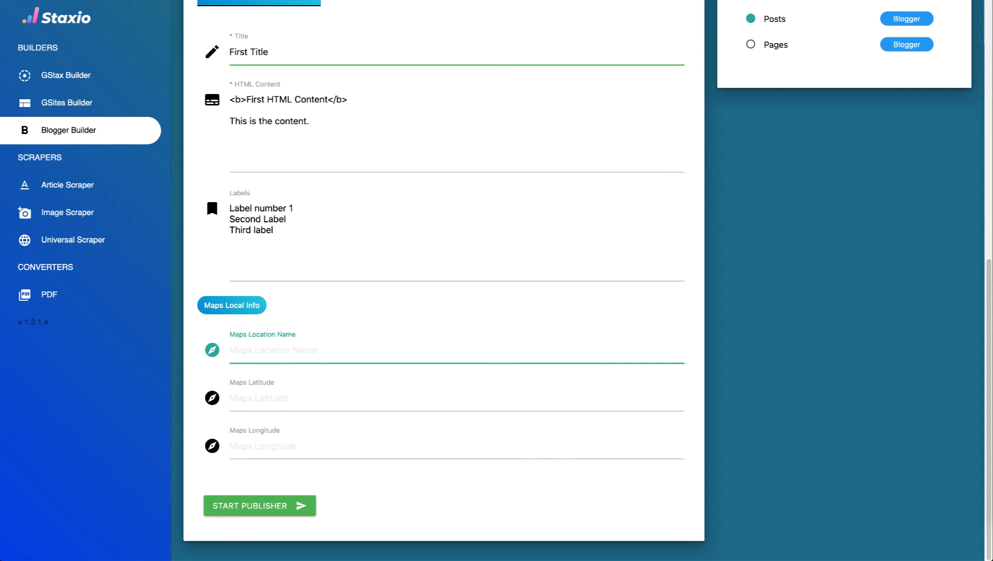
{"action": "type", "text": "Madrid"}
{"action": "left_click", "coordinate": [312, 398]}
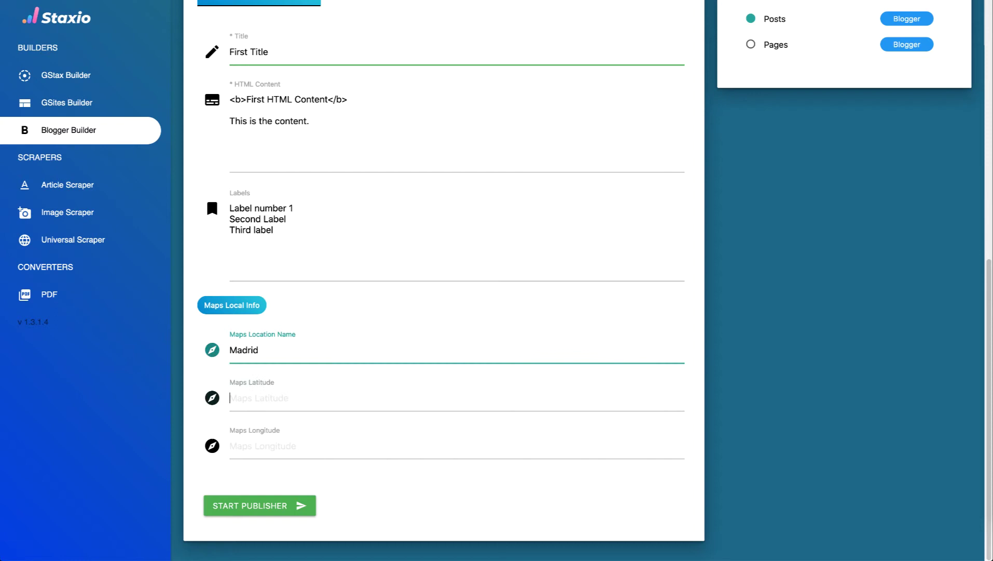
{"action": "key", "text": "Down"}
{"action": "key", "text": "Tab"}
{"action": "key", "text": "Down"}
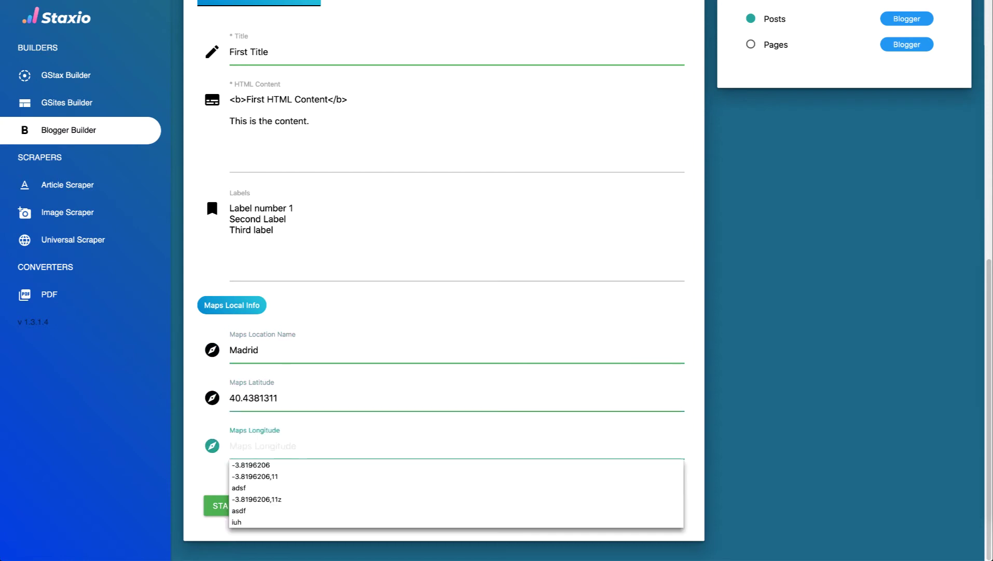
{"action": "key", "text": "Down"}
{"action": "key", "text": "Tab"}
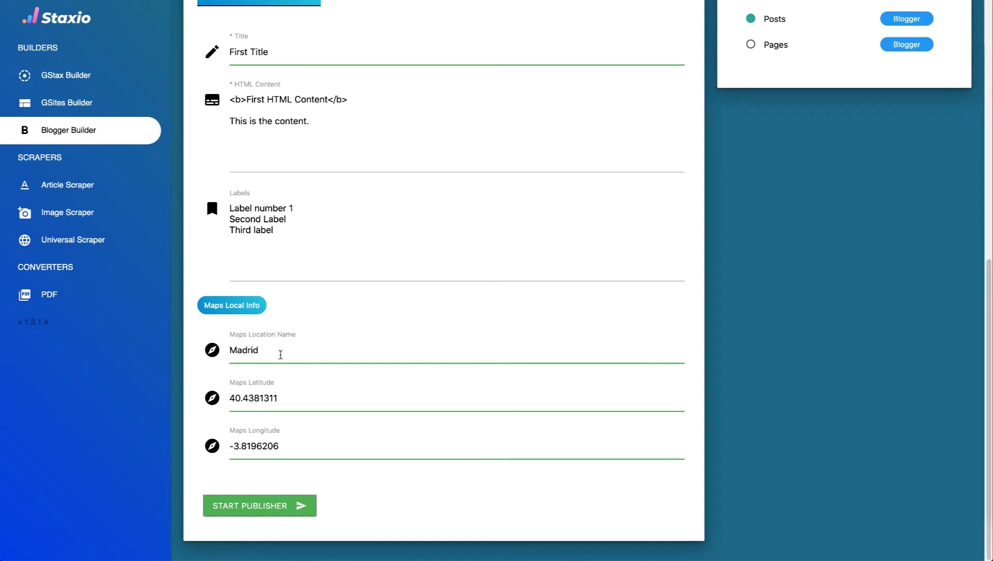
{"action": "left_click", "coordinate": [274, 504]}
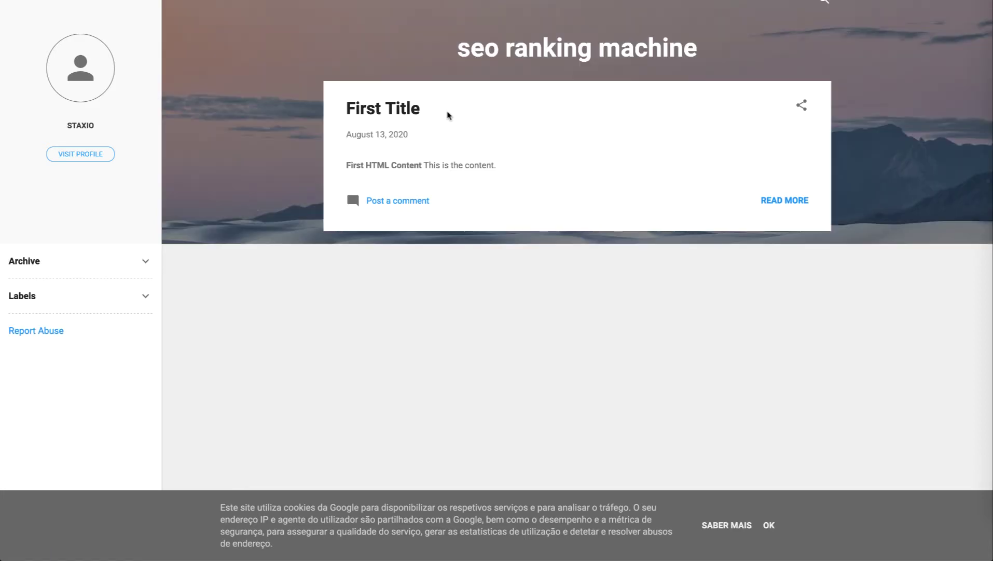
Open the First Title post on the blog, inspect its content, then return to Staxio.
{"action": "left_click", "coordinate": [409, 114]}
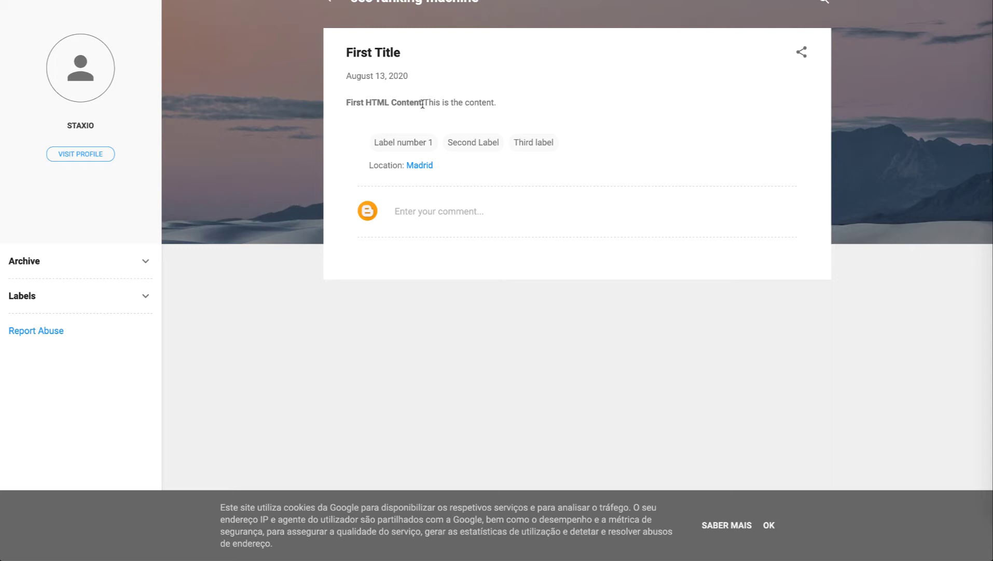
{"action": "left_click_drag", "start_coordinate": [422, 104], "coordinate": [347, 103]}
{"action": "left_click_drag", "start_coordinate": [499, 103], "coordinate": [424, 103]}
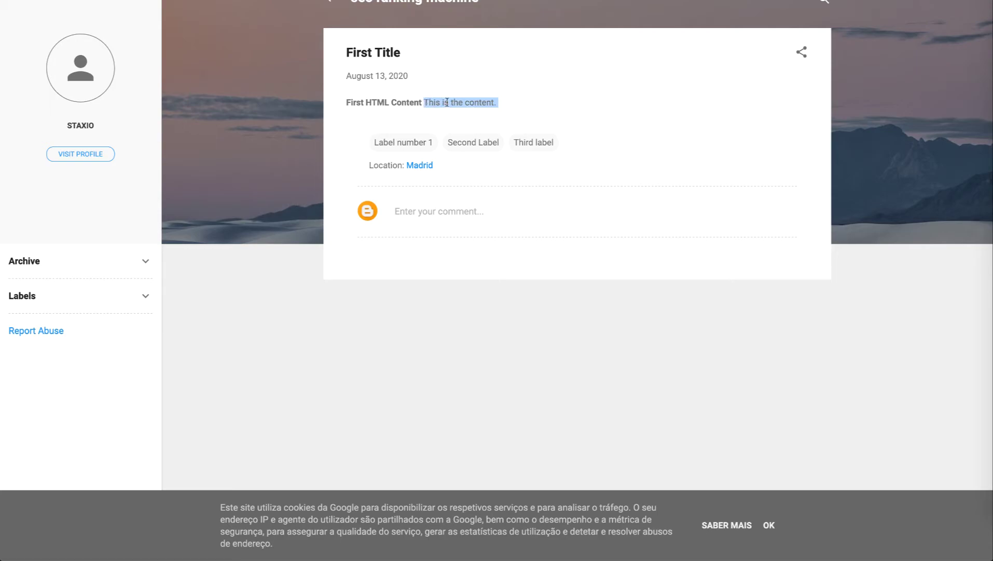
{"action": "left_click", "coordinate": [447, 103]}
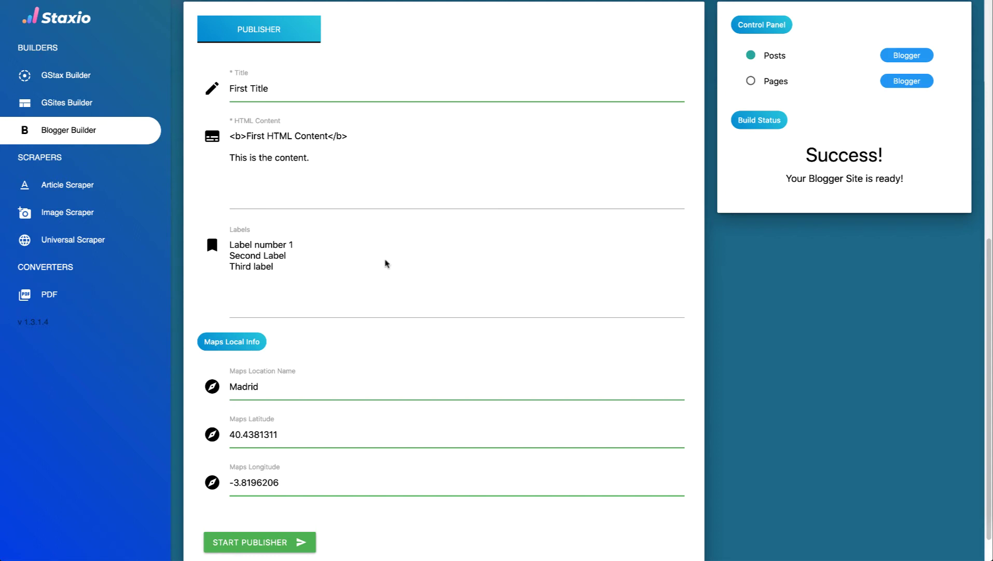
Replace the title with {title one|title two|title three}, spin the bold content line, and add <br> on line two.
{"action": "left_click_drag", "start_coordinate": [267, 90], "coordinate": [230, 77]}
{"action": "type", "text": "{title one|title two|title three}"}
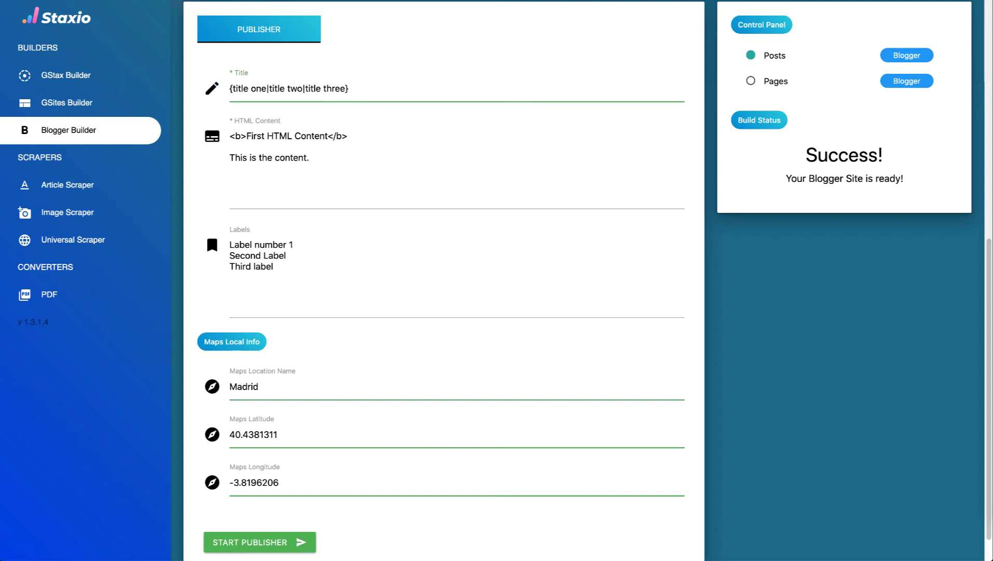
{"action": "left_click_drag", "start_coordinate": [246, 135], "coordinate": [328, 136]}
{"action": "type", "text": "{<i>window</i>|<b>moon</b>|<b>another</b>}"}
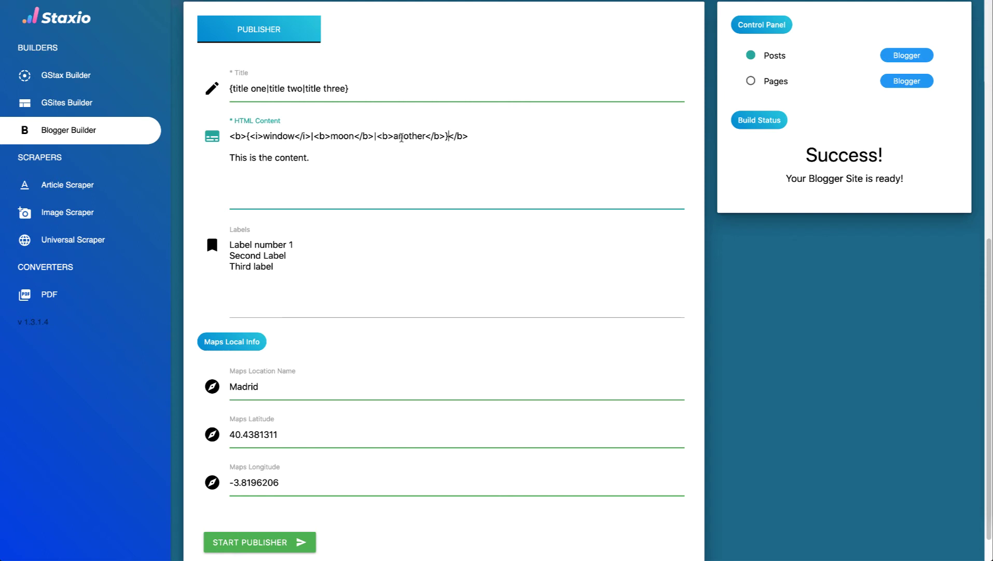
{"action": "left_click", "coordinate": [313, 150]}
{"action": "type", "text": "<br>"}
{"action": "scroll", "coordinate": [283, 392], "scroll_direction": "up", "scroll_amount": 5}
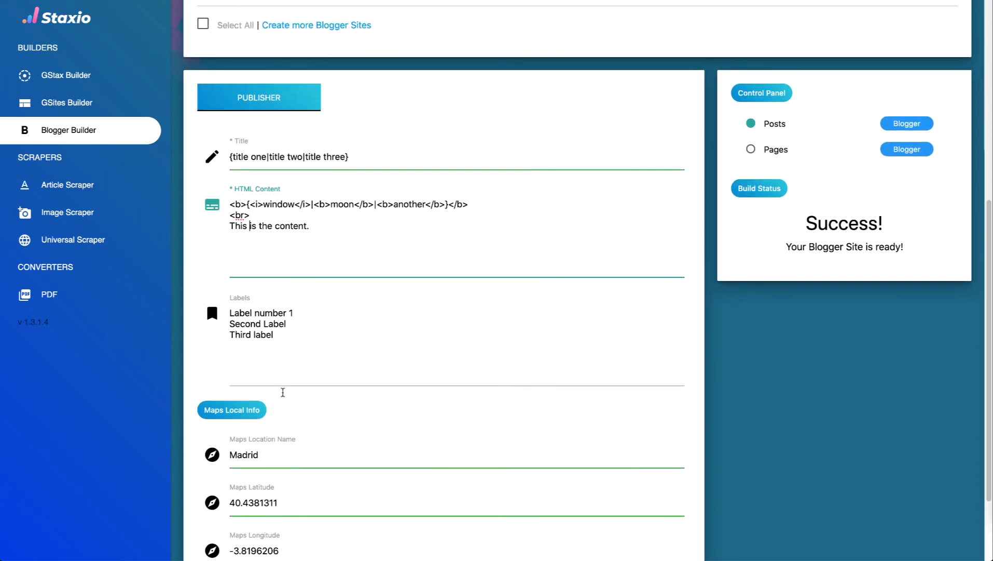
{"action": "scroll", "coordinate": [283, 392], "scroll_direction": "up", "scroll_amount": 2}
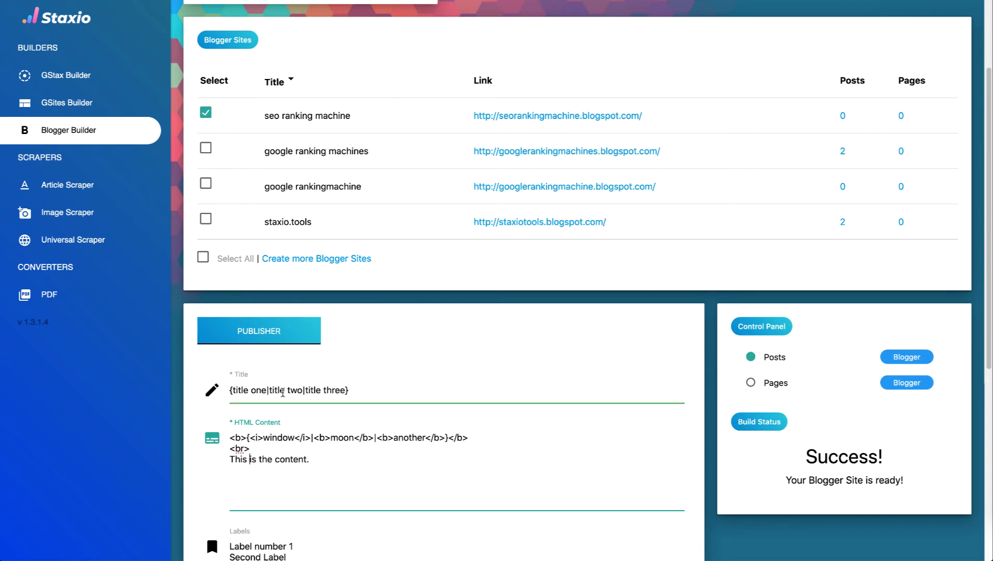
Tick google ranking machines and google rankingmachine, then Select All four Blogger sites.
{"action": "left_click", "coordinate": [206, 148]}
{"action": "left_click", "coordinate": [205, 184]}
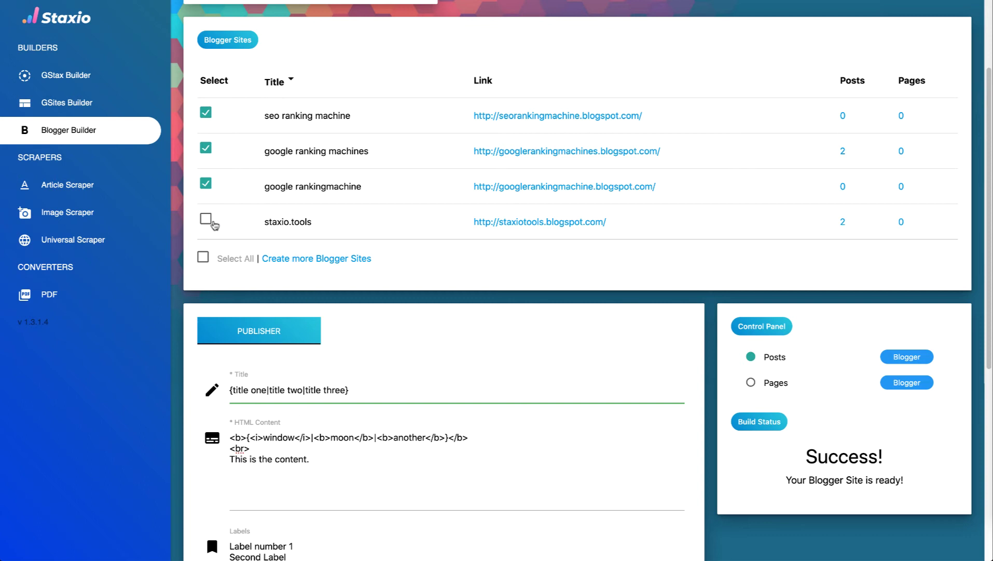
{"action": "left_click", "coordinate": [204, 258]}
Publish the spun post to all four selected Blogger sites.
{"action": "scroll", "coordinate": [275, 508], "scroll_direction": "down", "scroll_amount": 6}
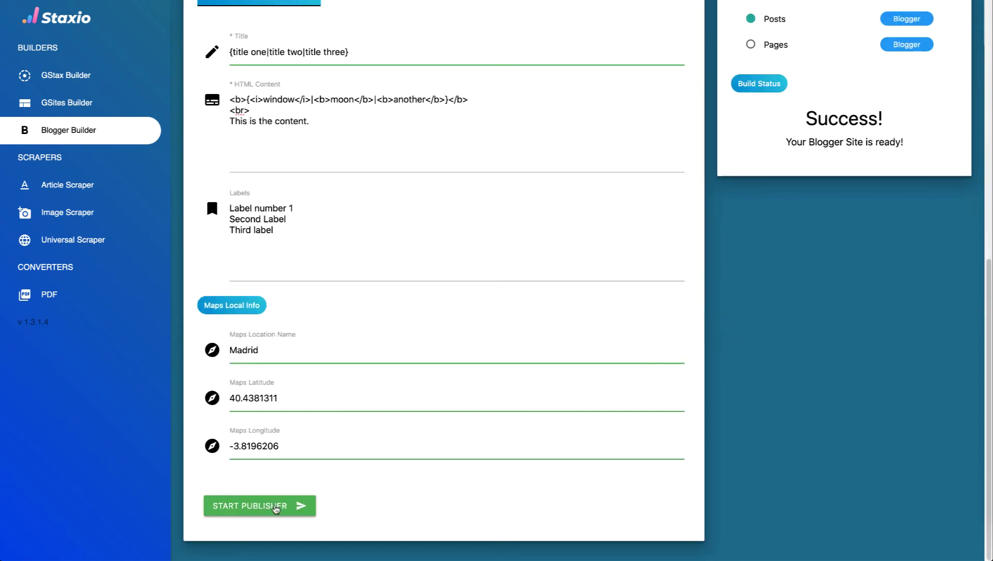
{"action": "left_click", "coordinate": [275, 508]}
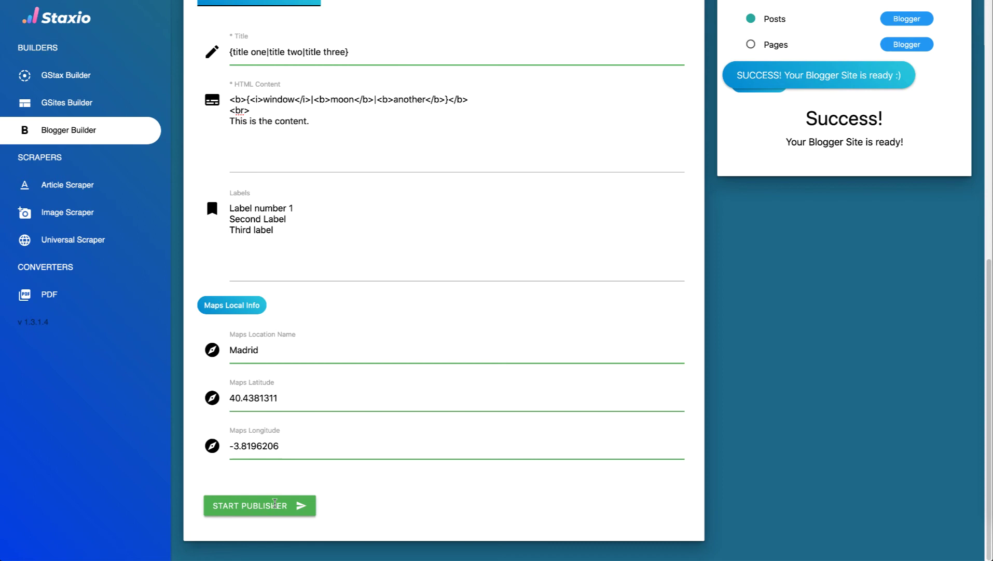
{"action": "scroll", "coordinate": [317, 384], "scroll_direction": "up", "scroll_amount": 1}
{"action": "scroll", "coordinate": [317, 384], "scroll_direction": "up", "scroll_amount": 6}
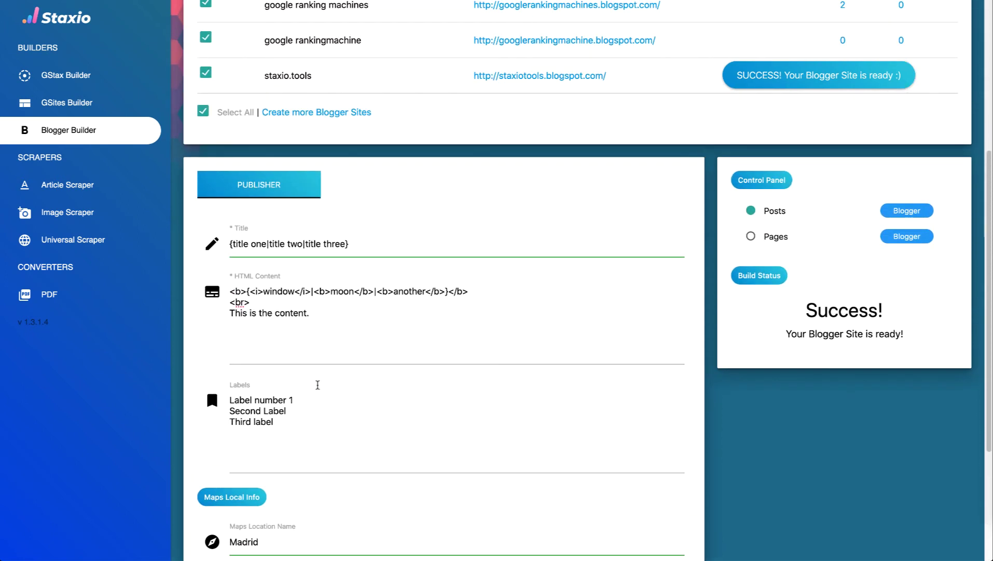
{"action": "scroll", "coordinate": [318, 385], "scroll_direction": "up", "scroll_amount": 1}
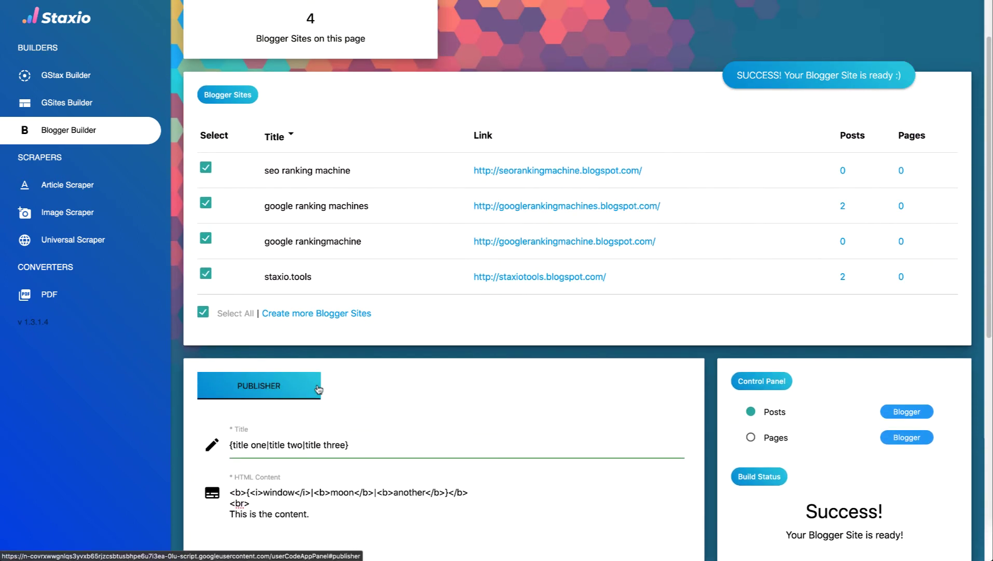
Check the seo ranking machine, google ranking machines and staxio.tools blogs for 'title three' with 'moon'.
{"action": "left_click", "coordinate": [511, 171]}
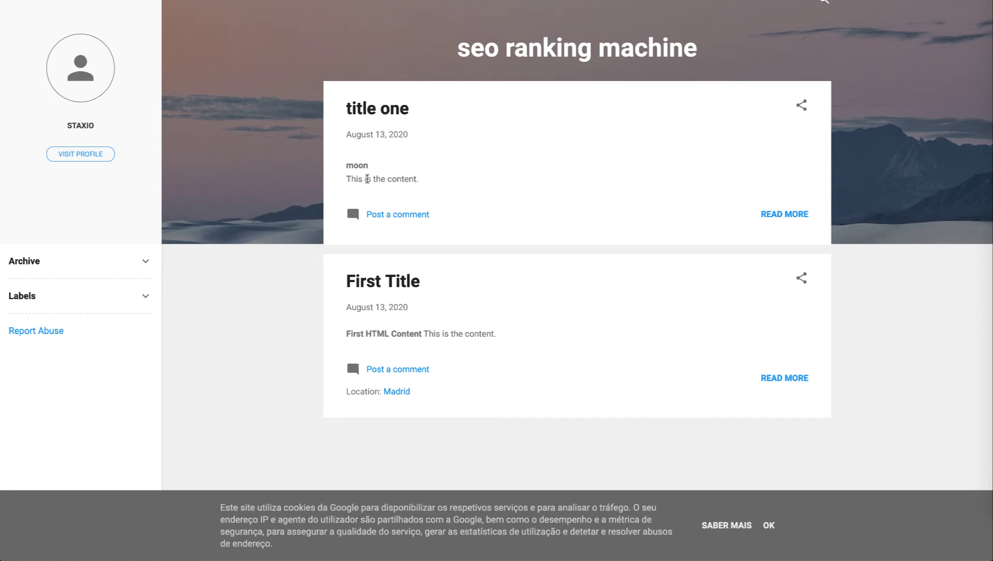
{"action": "key", "text": "super+w"}
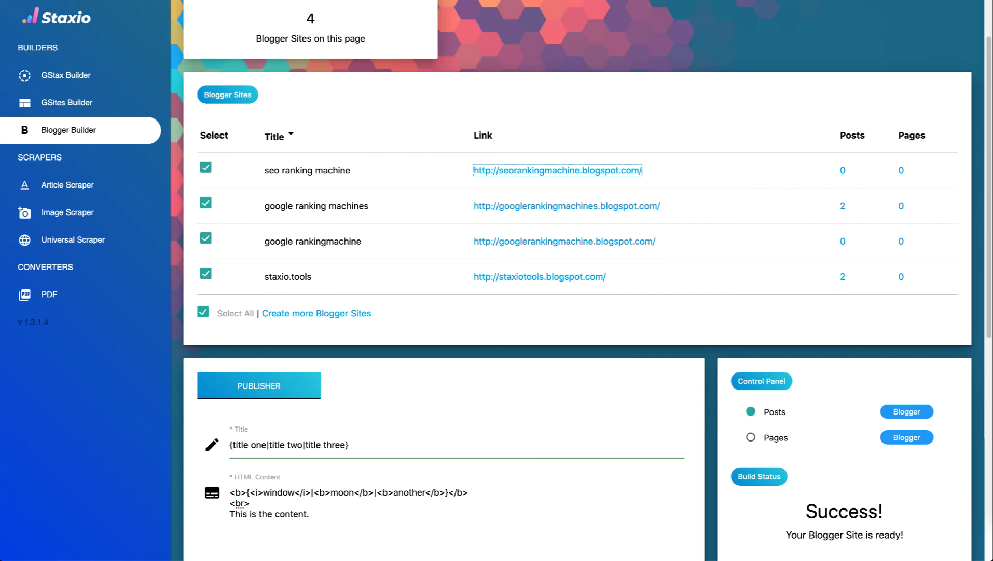
{"action": "left_click", "coordinate": [532, 207]}
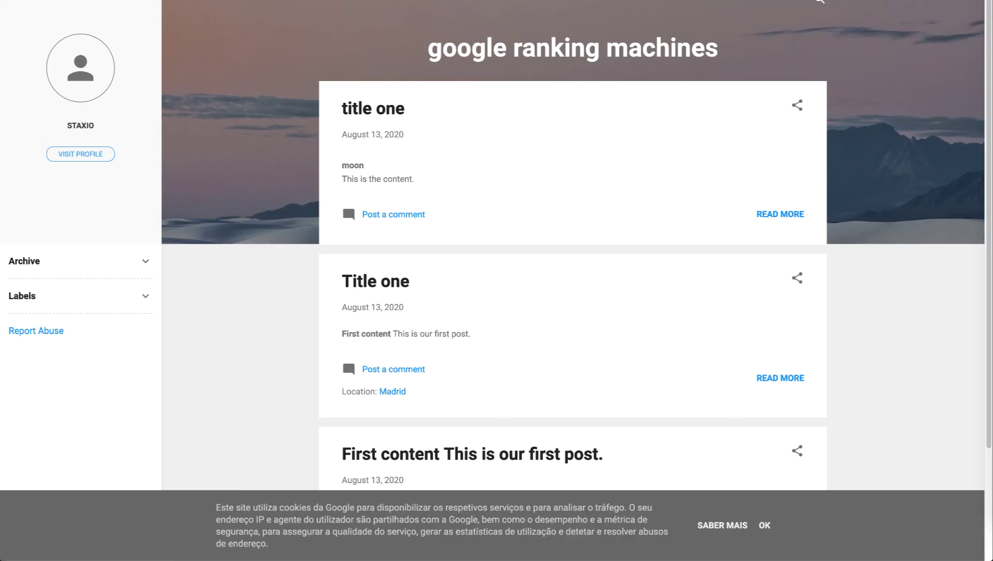
{"action": "key", "text": "super+w"}
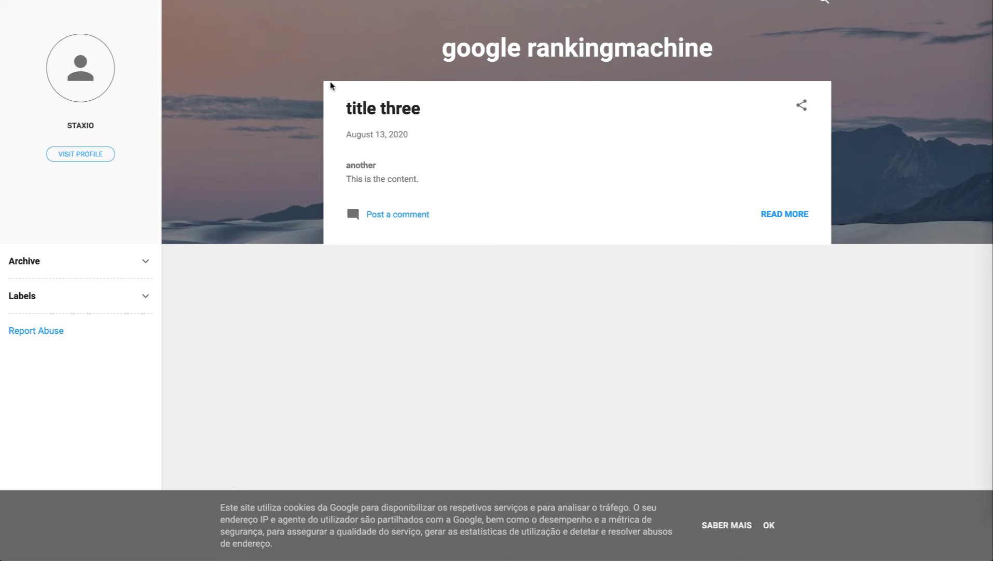
{"action": "key", "text": "super+w"}
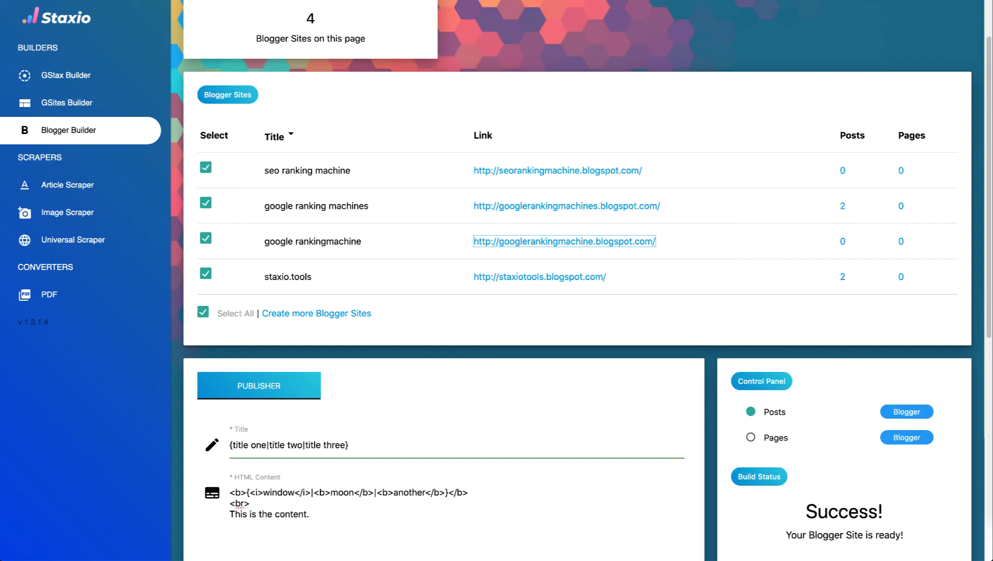
{"action": "left_click", "coordinate": [498, 277]}
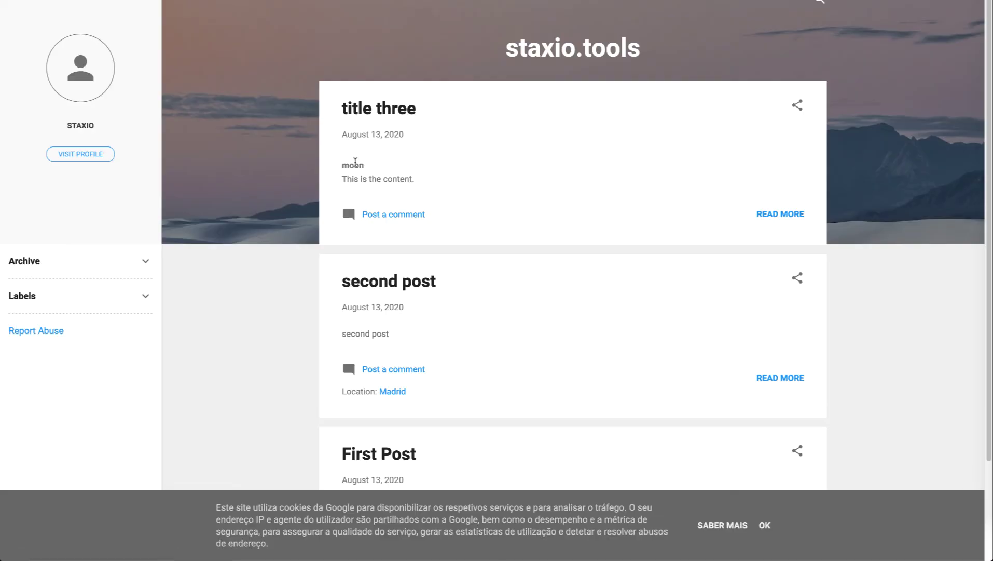
{"action": "key", "text": "ctrl+w"}
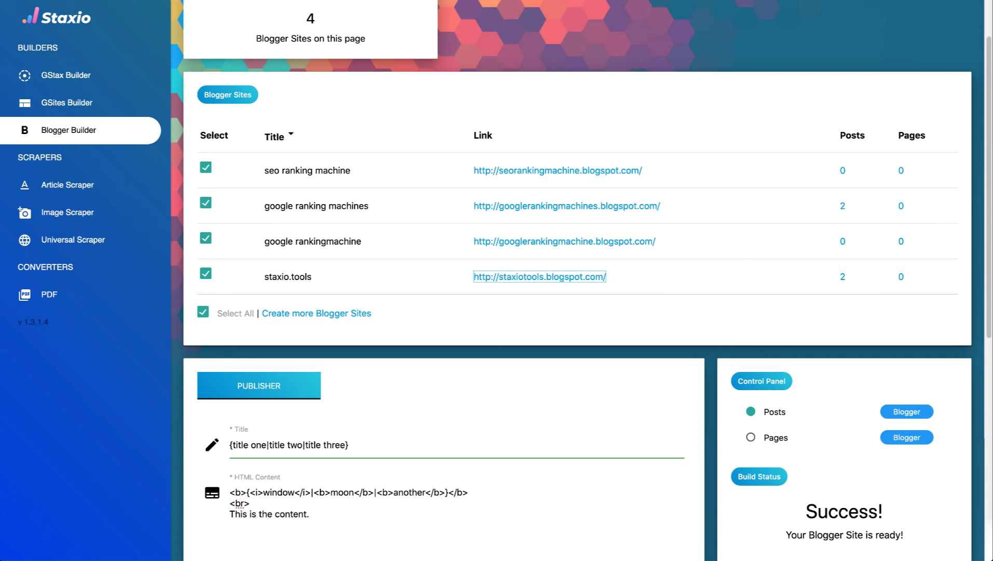
Review the HTML Content spintax and switch the publisher's Control Panel to Pages.
{"action": "scroll", "coordinate": [349, 235], "scroll_direction": "down", "scroll_amount": 1}
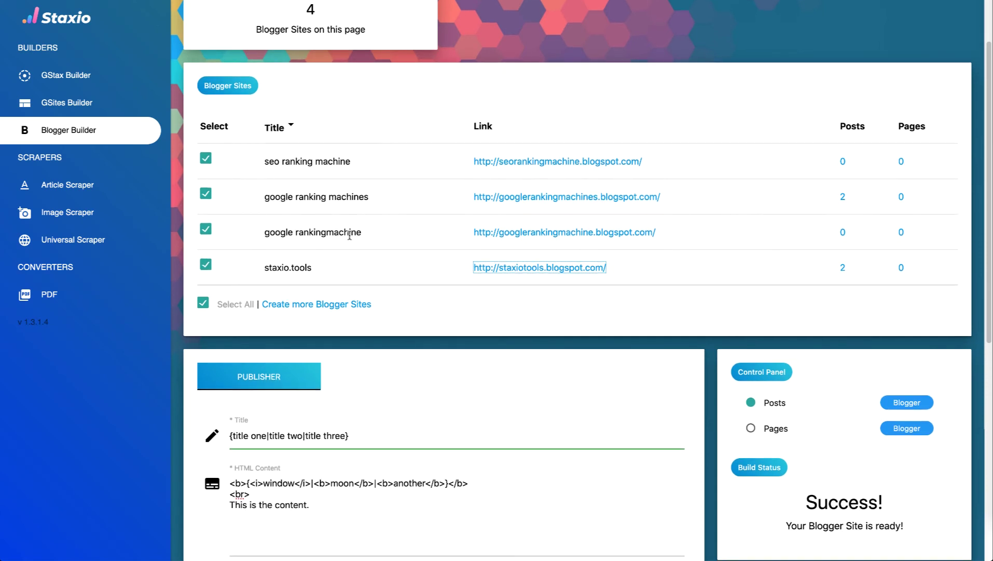
{"action": "scroll", "coordinate": [349, 235], "scroll_direction": "down", "scroll_amount": 5}
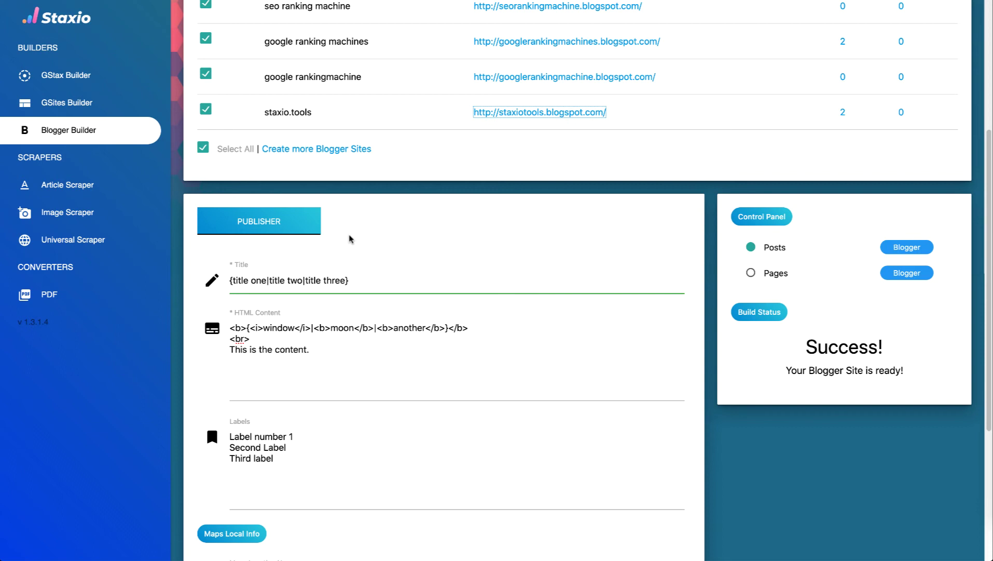
{"action": "scroll", "coordinate": [350, 239], "scroll_direction": "down", "scroll_amount": 5}
{"action": "left_click_drag", "start_coordinate": [249, 145], "coordinate": [446, 146]}
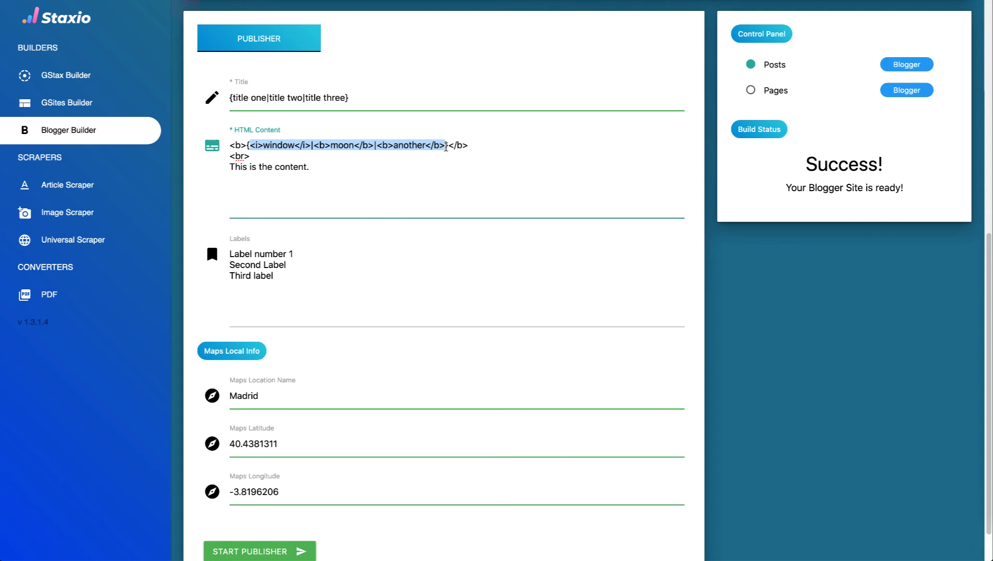
{"action": "scroll", "coordinate": [716, 141], "scroll_direction": "down", "scroll_amount": 1}
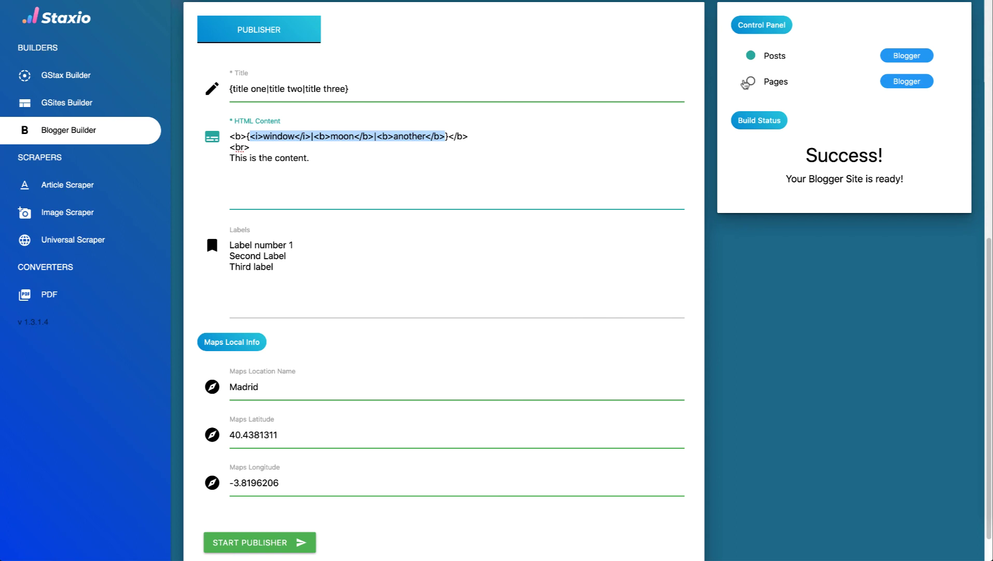
{"action": "left_click", "coordinate": [750, 82]}
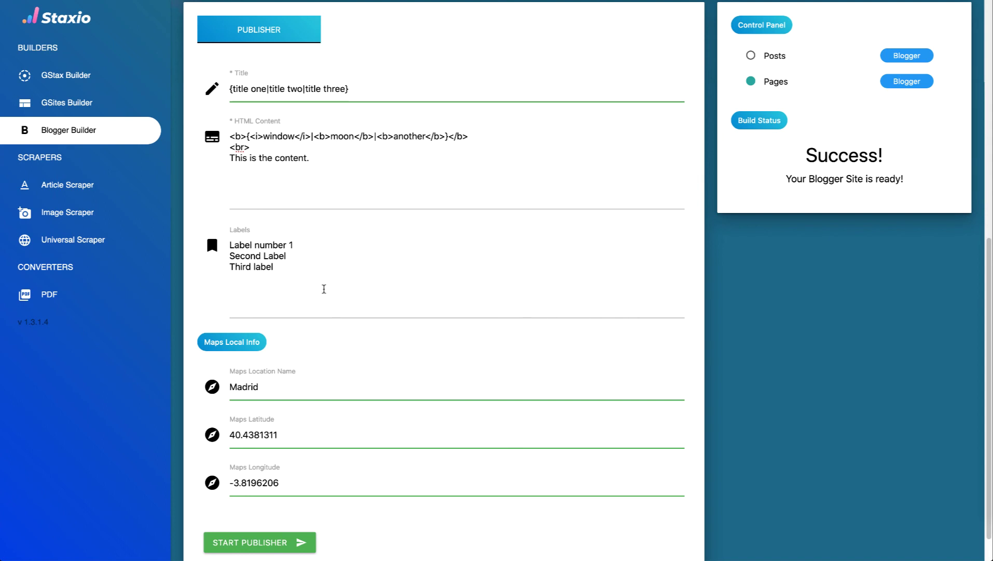
Deselect staxio.tools, google rankingmachine and google ranking machines as publishing targets.
{"action": "scroll", "coordinate": [324, 288], "scroll_direction": "up", "scroll_amount": 10}
{"action": "left_click", "coordinate": [206, 337]}
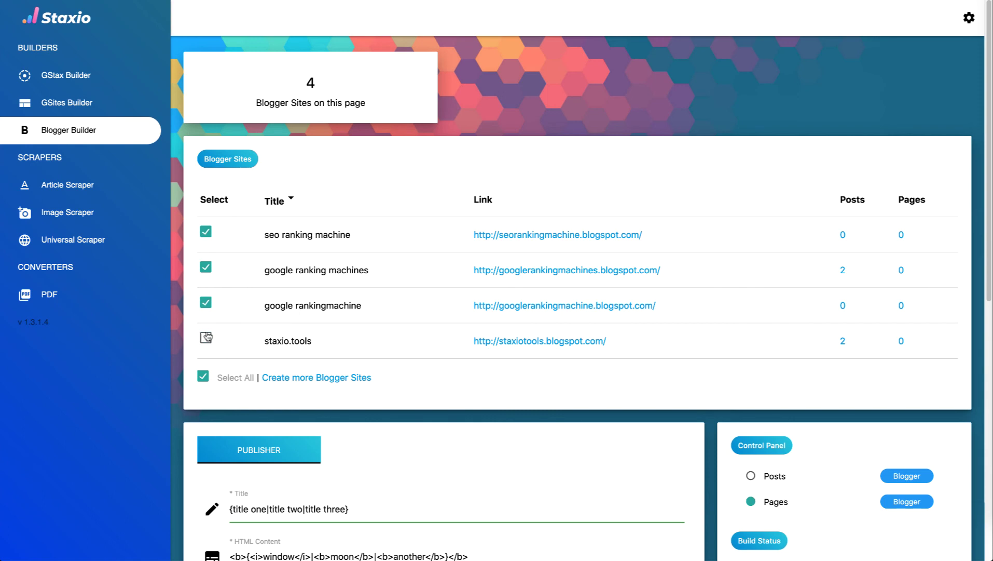
{"action": "left_click", "coordinate": [210, 302]}
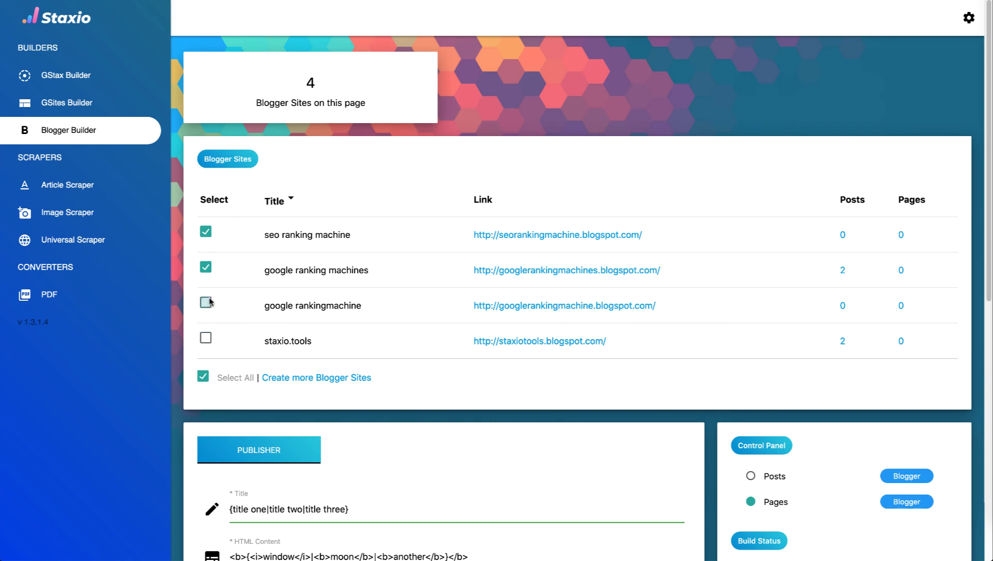
{"action": "left_click", "coordinate": [206, 269]}
Run START PUBLISHER to publish the page to seo ranking machine only.
{"action": "scroll", "coordinate": [318, 362], "scroll_direction": "down", "scroll_amount": 2}
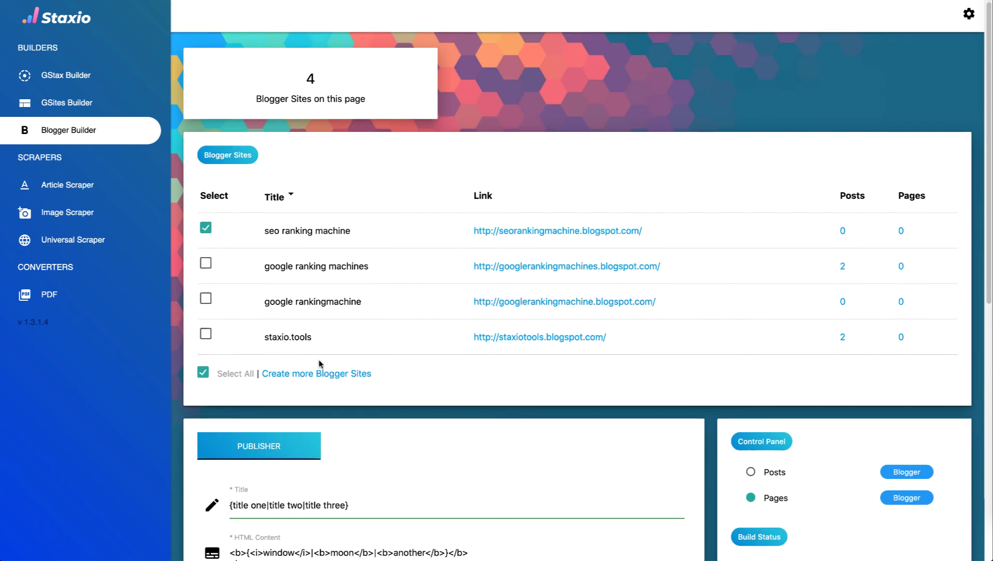
{"action": "scroll", "coordinate": [319, 363], "scroll_direction": "down", "scroll_amount": 5}
{"action": "scroll", "coordinate": [319, 359], "scroll_direction": "down", "scroll_amount": 6}
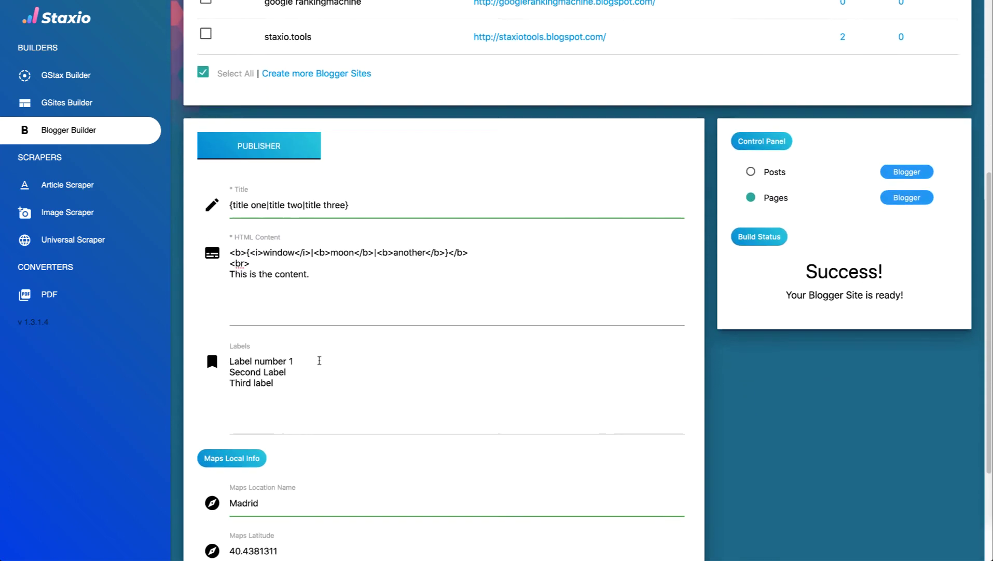
{"action": "left_click", "coordinate": [269, 501]}
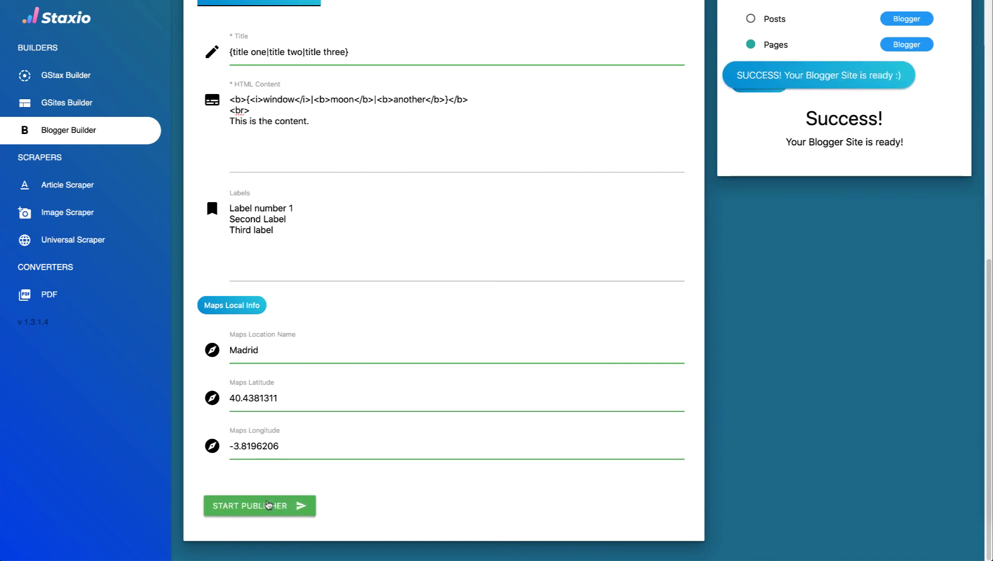
{"action": "scroll", "coordinate": [268, 503], "scroll_direction": "up", "scroll_amount": 7}
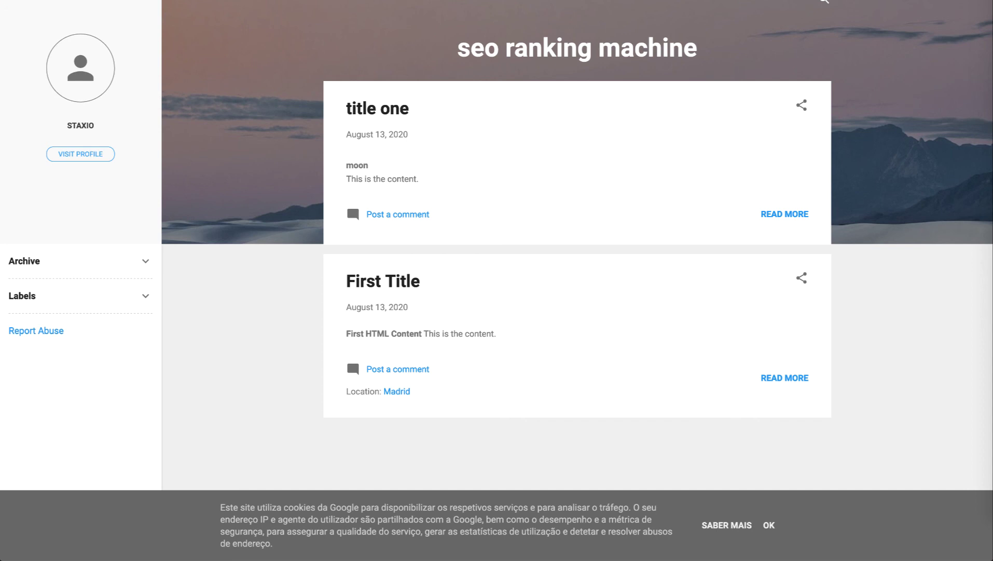
Open the seo ranking machine Blogger dashboard via 'Create more Blogger Sites' and preview the public blog.
{"action": "key", "text": "ctrl+w"}
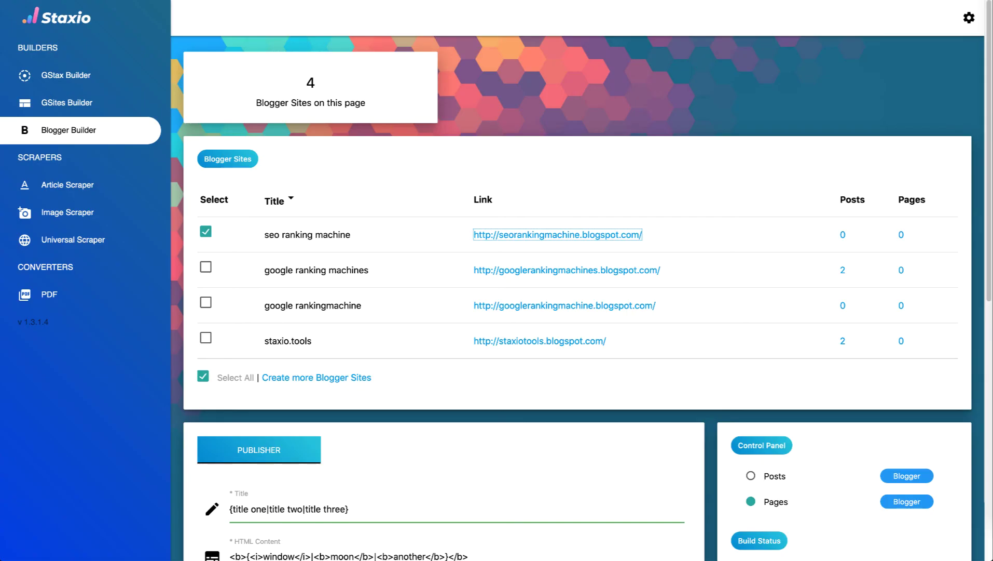
{"action": "left_click", "coordinate": [308, 381]}
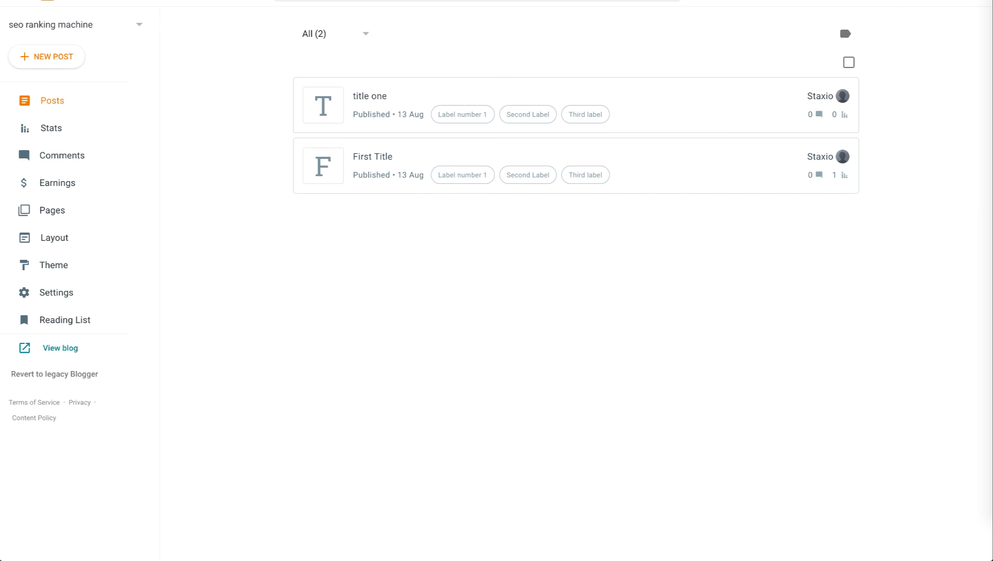
{"action": "key", "text": "ctrl+Tab"}
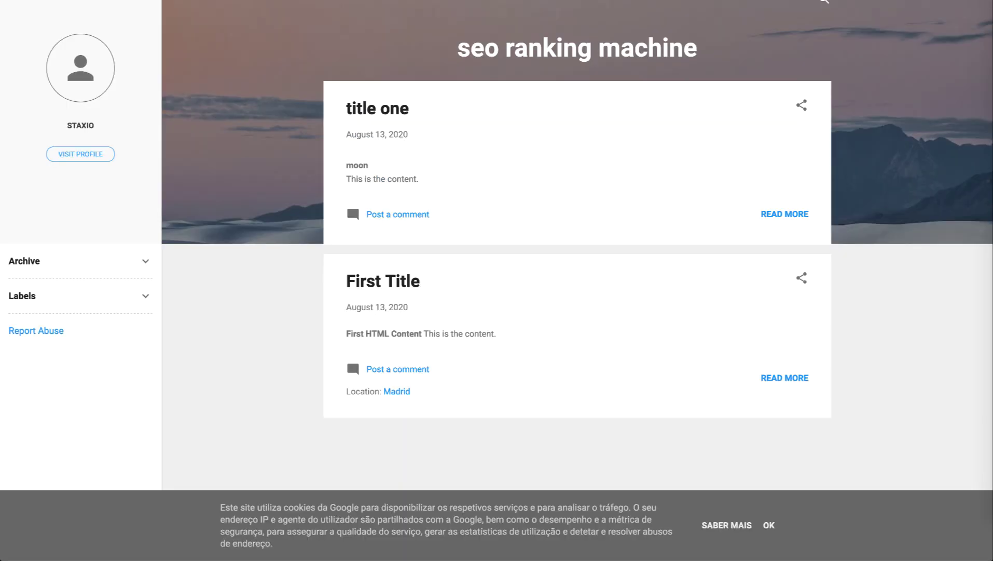
{"action": "key", "text": "ctrl+shift+Tab"}
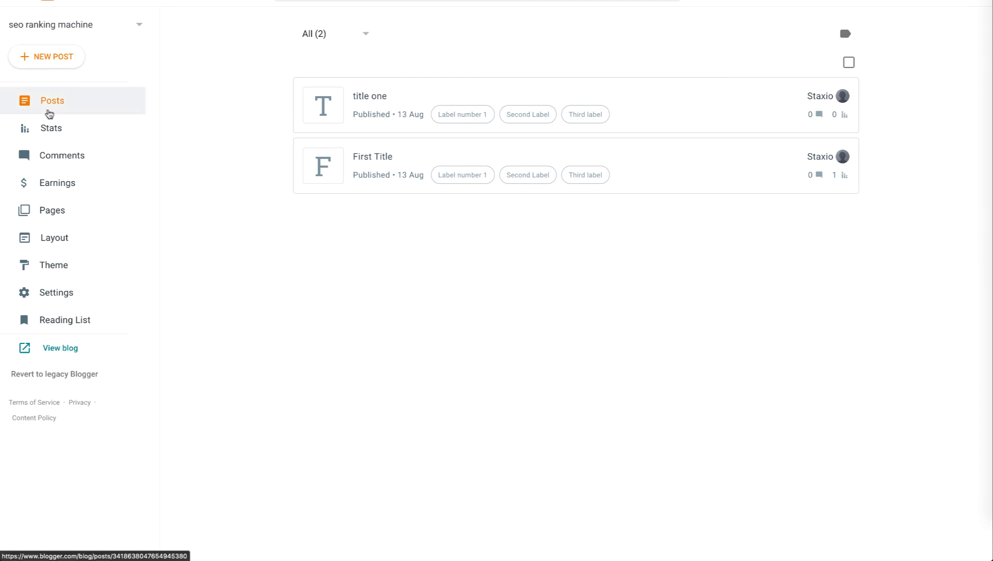
In Layout, turn on Show Pages in the Pages gadget with 'title one' included, and save.
{"action": "left_click", "coordinate": [55, 238]}
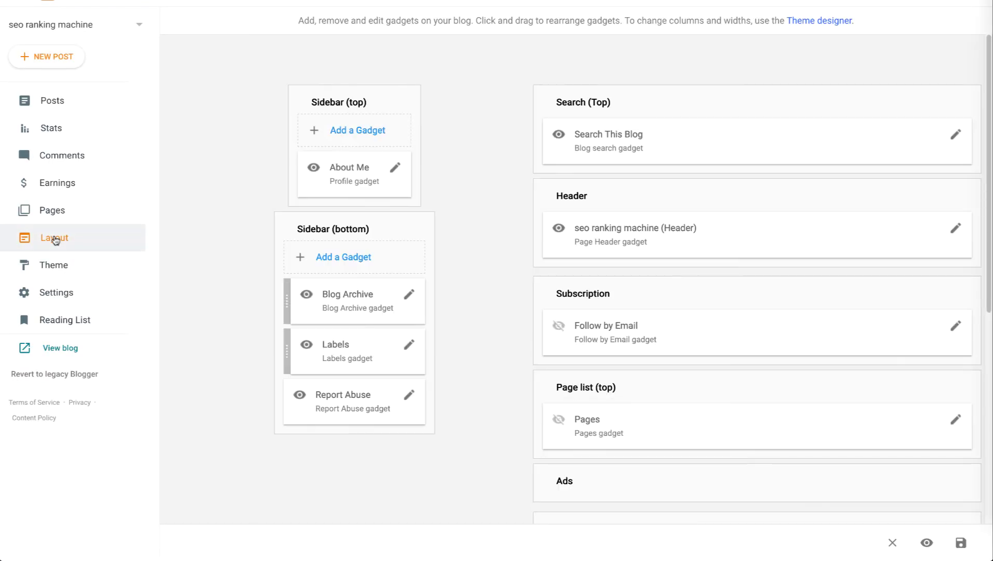
{"action": "mouse_move", "coordinate": [560, 423]}
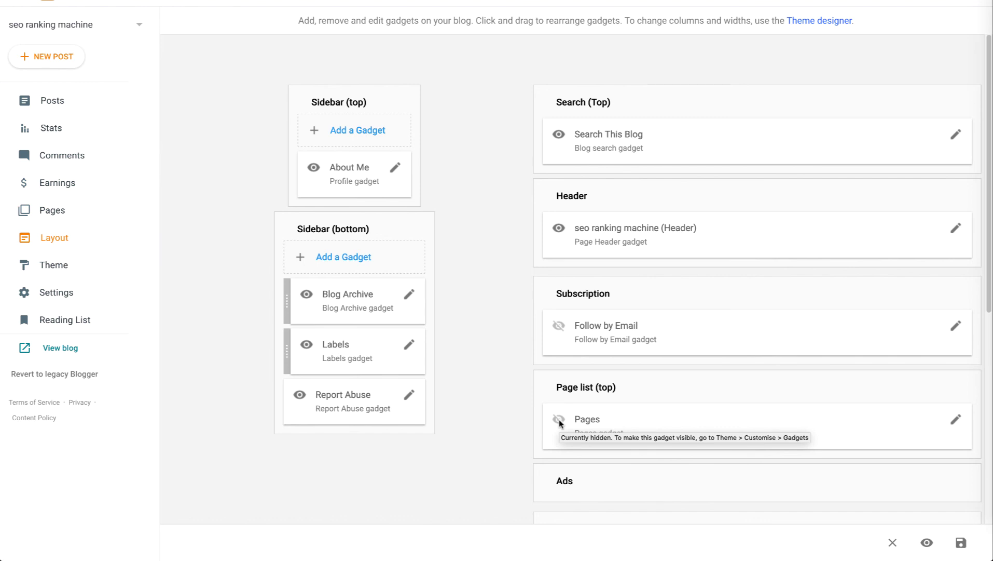
{"action": "left_click", "coordinate": [956, 422]}
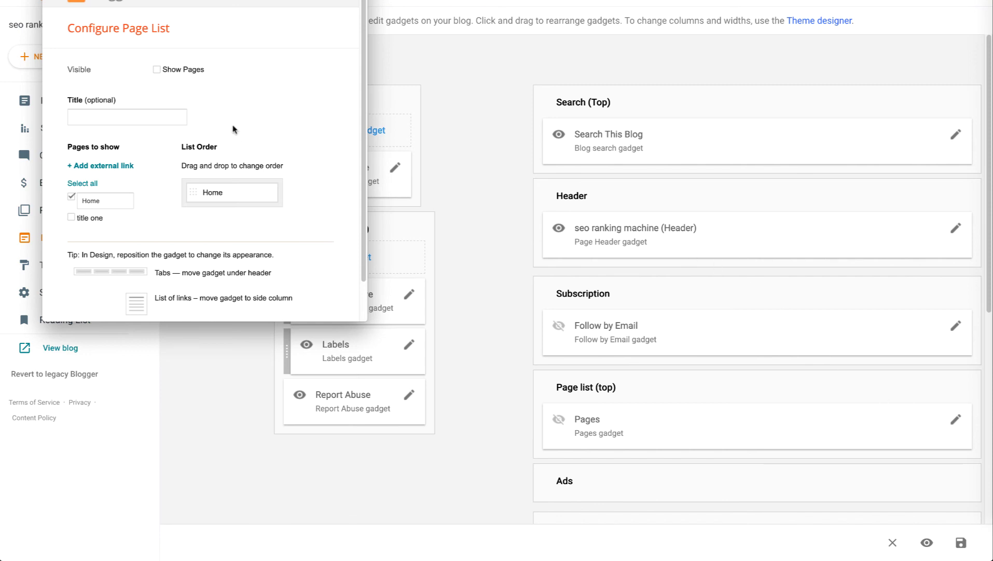
{"action": "left_click", "coordinate": [157, 70]}
{"action": "left_click_drag", "start_coordinate": [162, 0], "coordinate": [163, 26]}
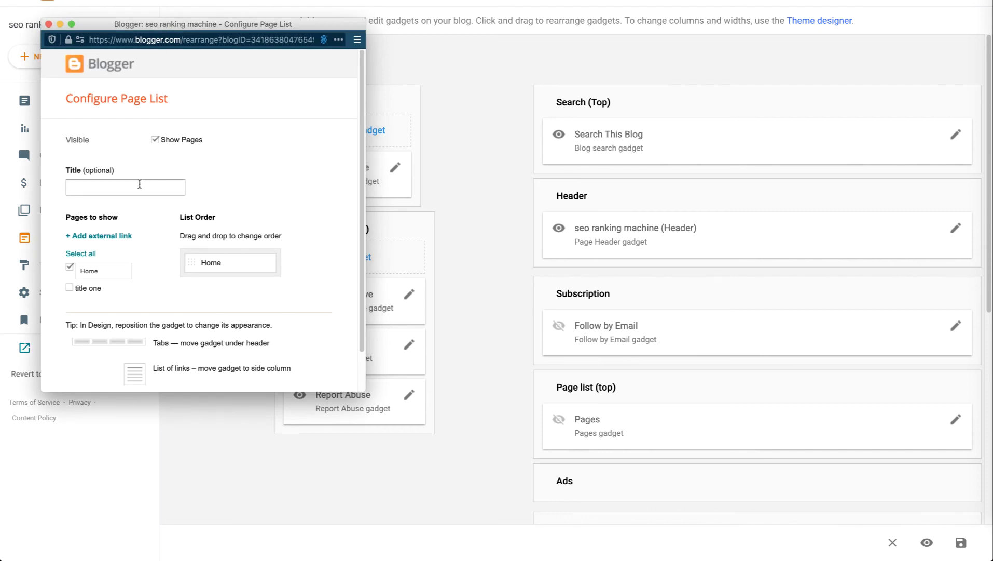
{"action": "left_click", "coordinate": [70, 288]}
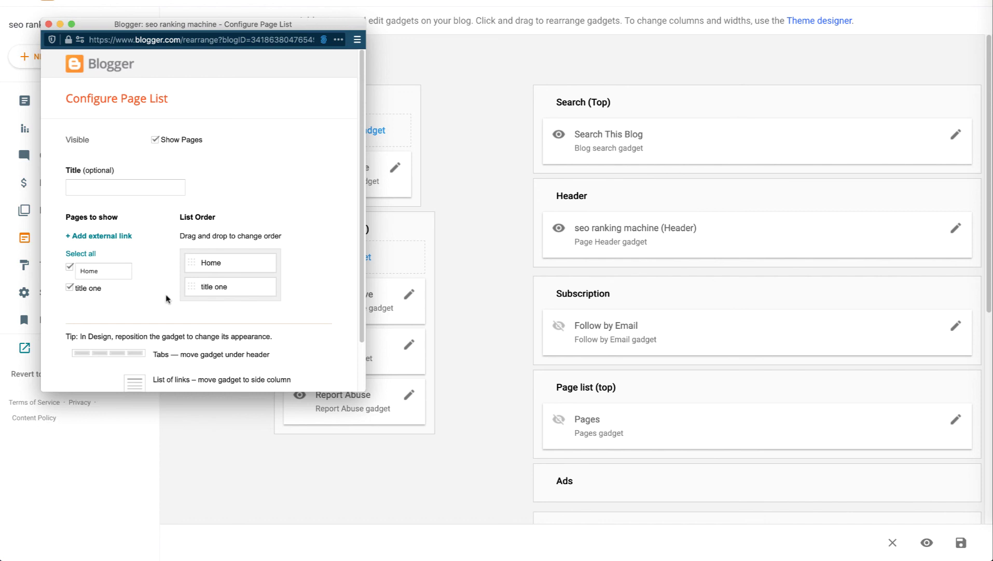
{"action": "scroll", "coordinate": [166, 299], "scroll_direction": "down", "scroll_amount": 3}
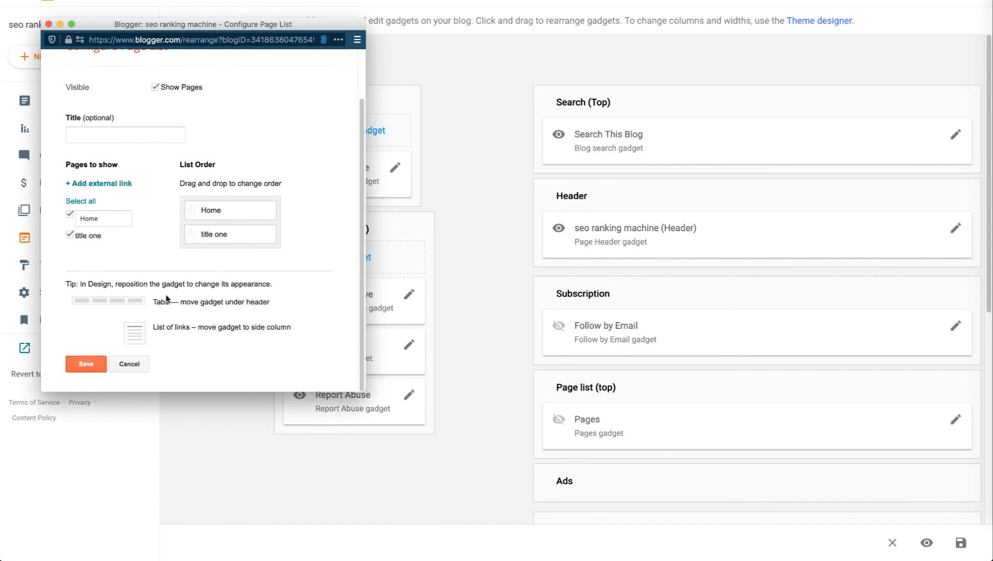
{"action": "left_click", "coordinate": [79, 365]}
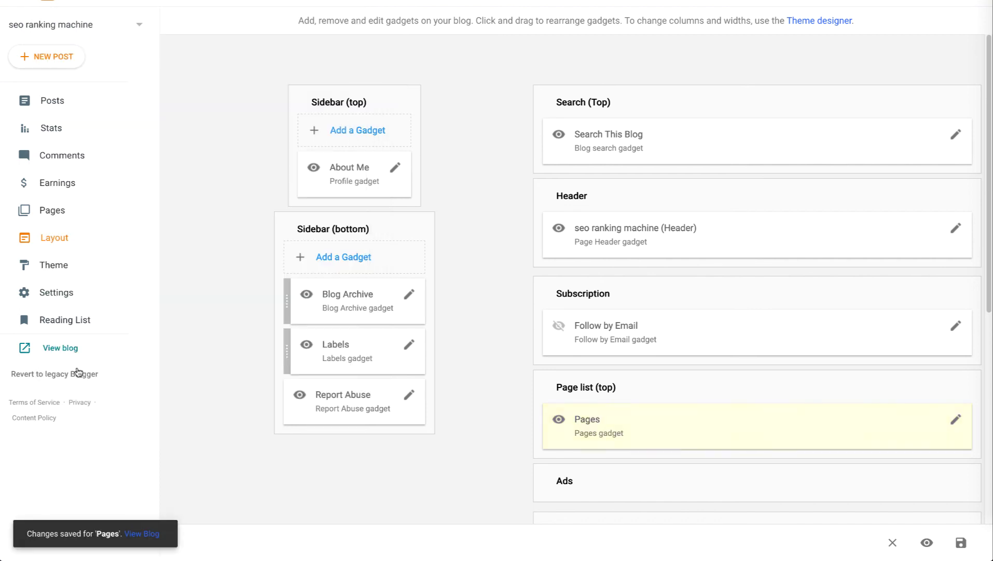
View the live seo ranking machine blog and open its TITLE ONE page tab.
{"action": "left_click", "coordinate": [60, 348]}
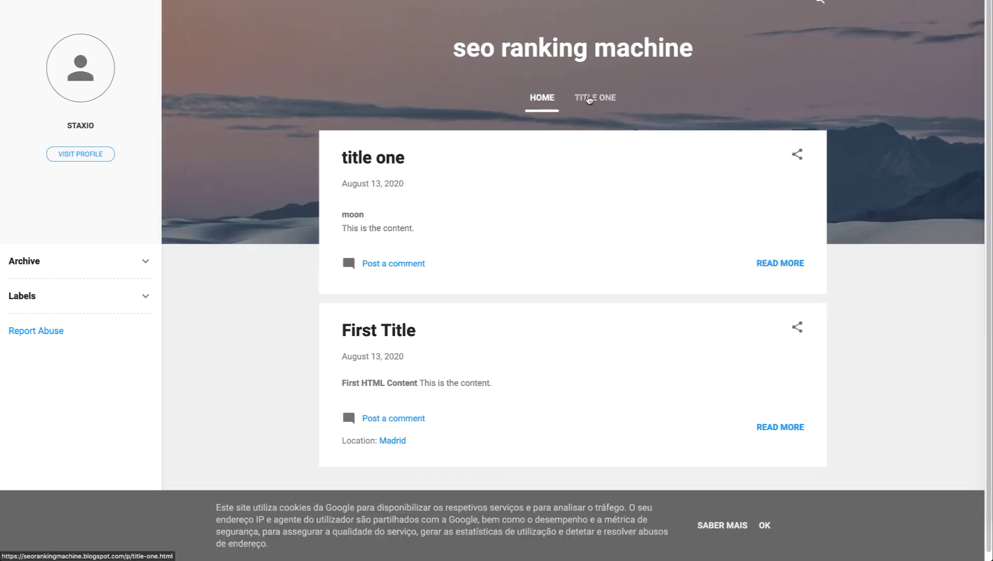
{"action": "left_click", "coordinate": [589, 99]}
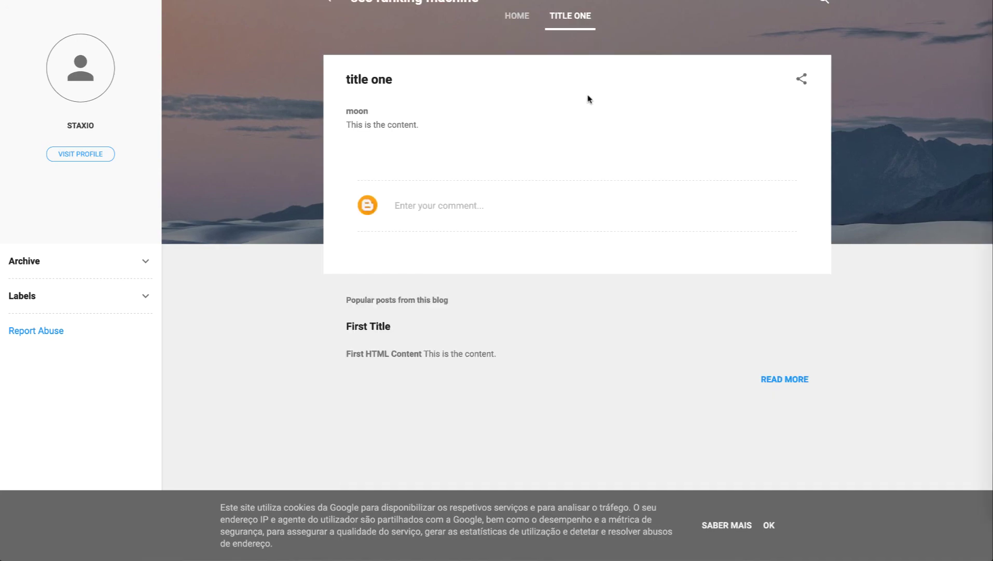